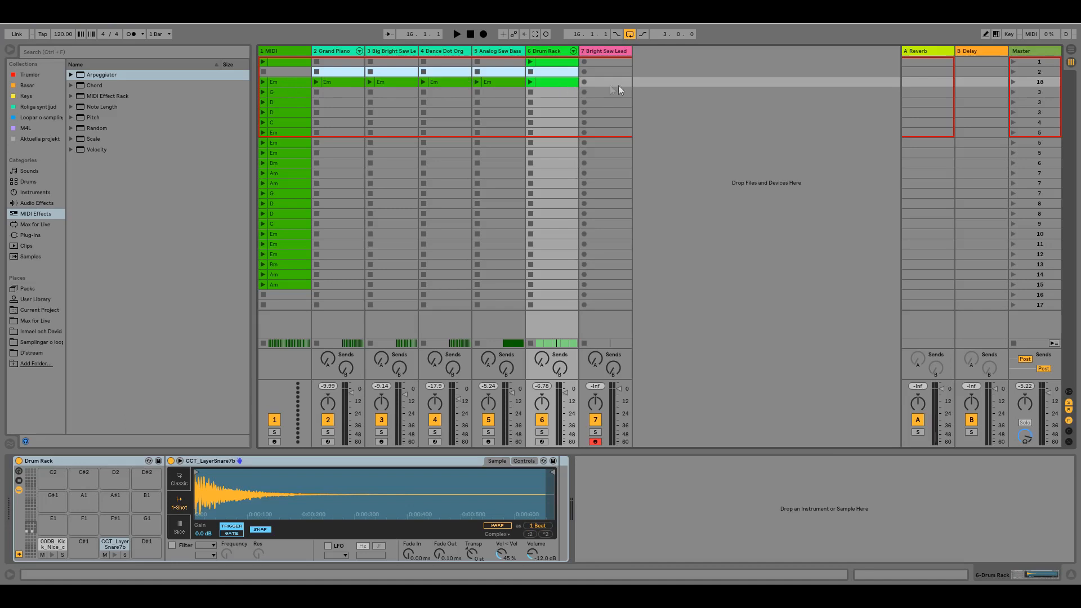
# - Play the Em scene and create a clip with a bar-long E3 note in its slot on the Bright Saw Lead track
pyautogui.click(1012, 81)
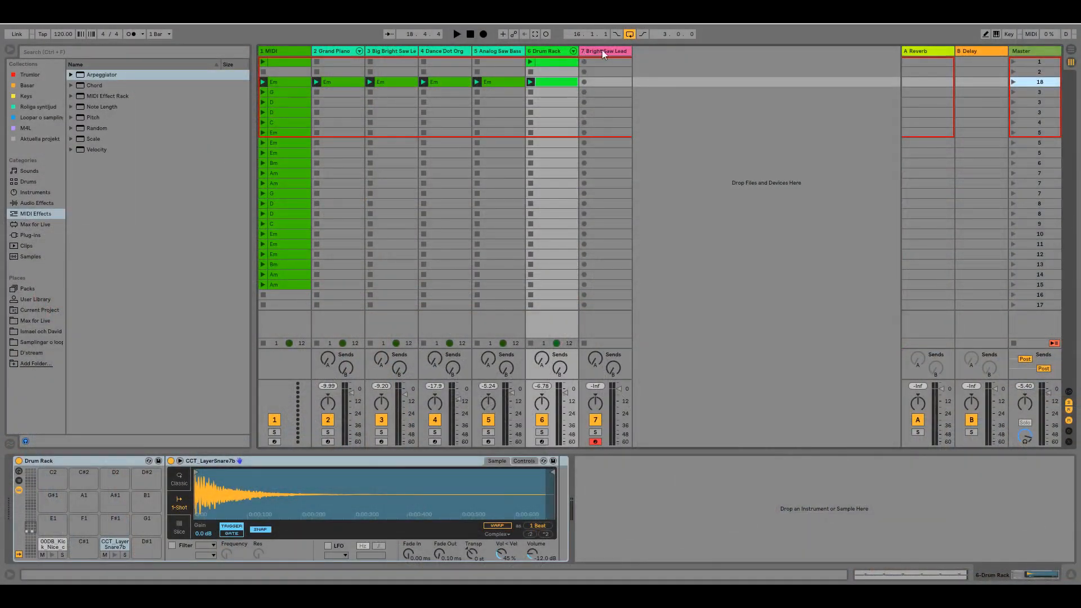
pyautogui.click(603, 52)
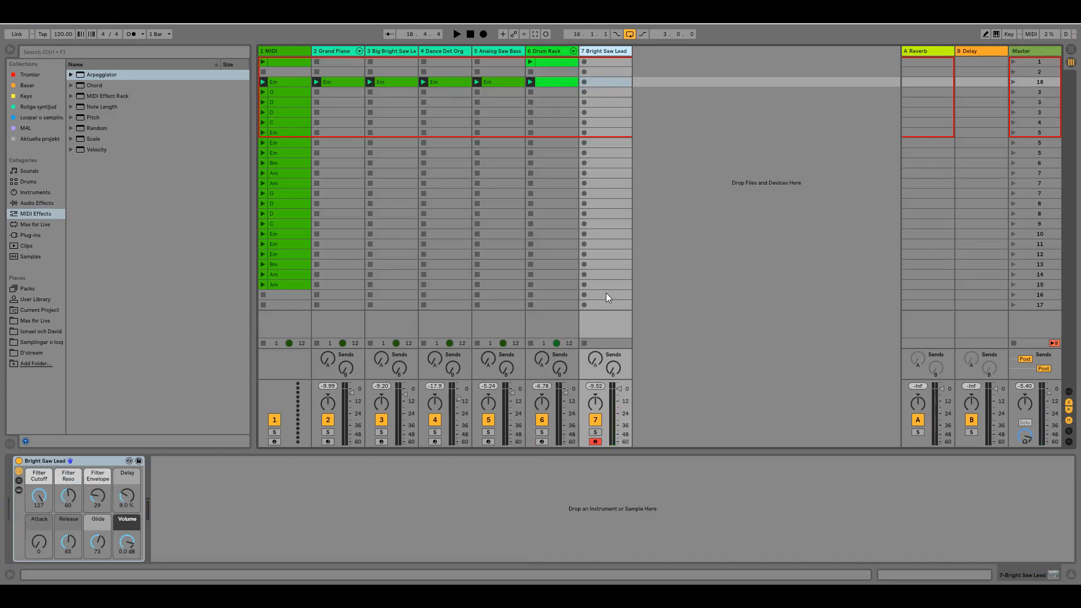
pyautogui.doubleClick(619, 83)
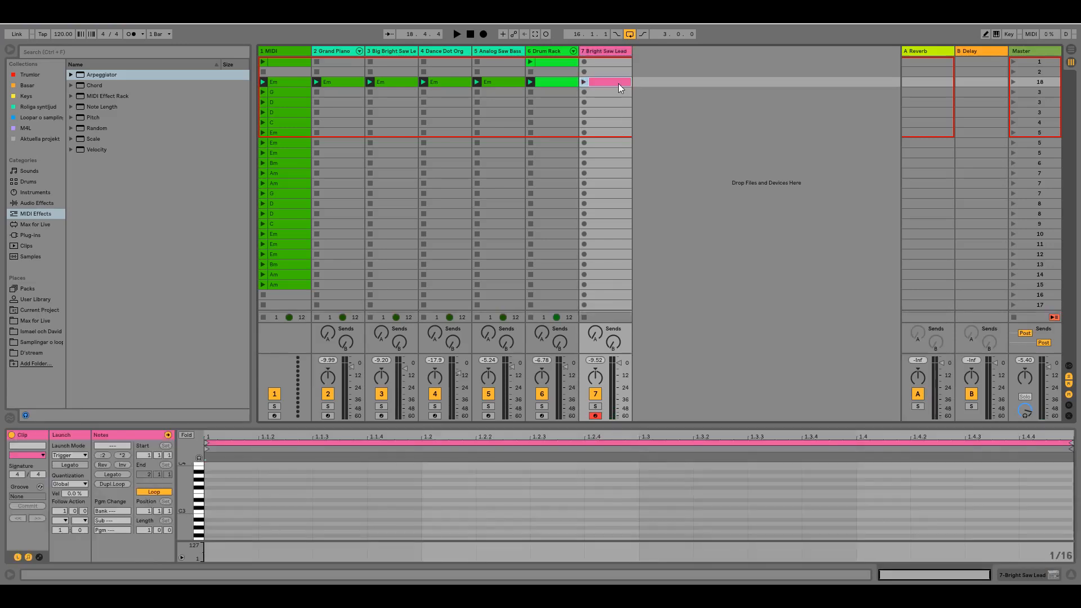
pyautogui.doubleClick(222, 497)
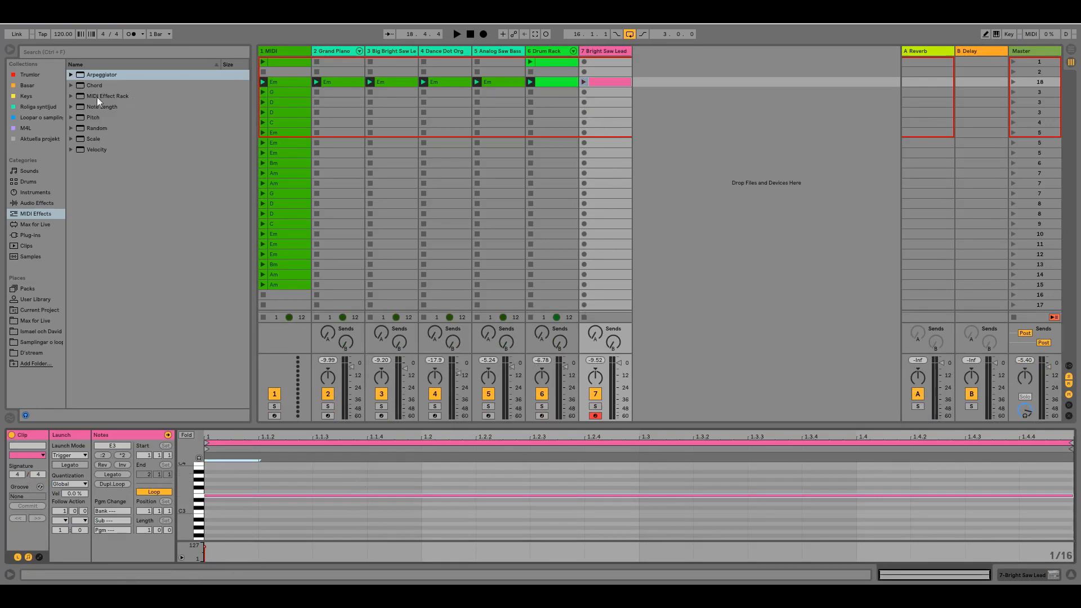
# - Add the Arpeggiator and Random MIDI effects to the Bright Saw Lead track and set Random's Chance to 68 %
pyautogui.doubleClick(96, 76)
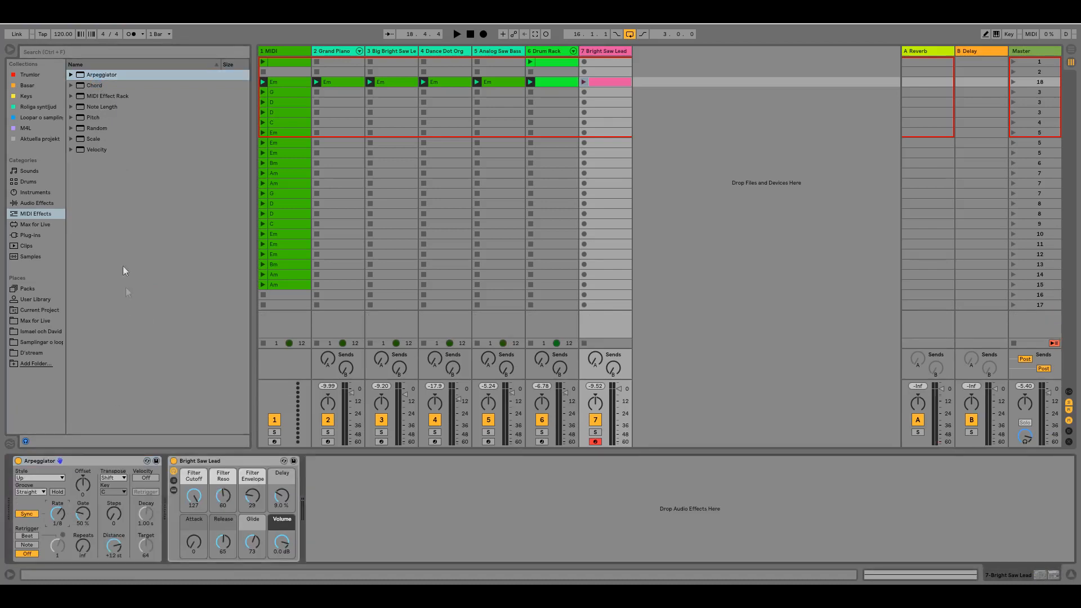
pyautogui.doubleClick(98, 129)
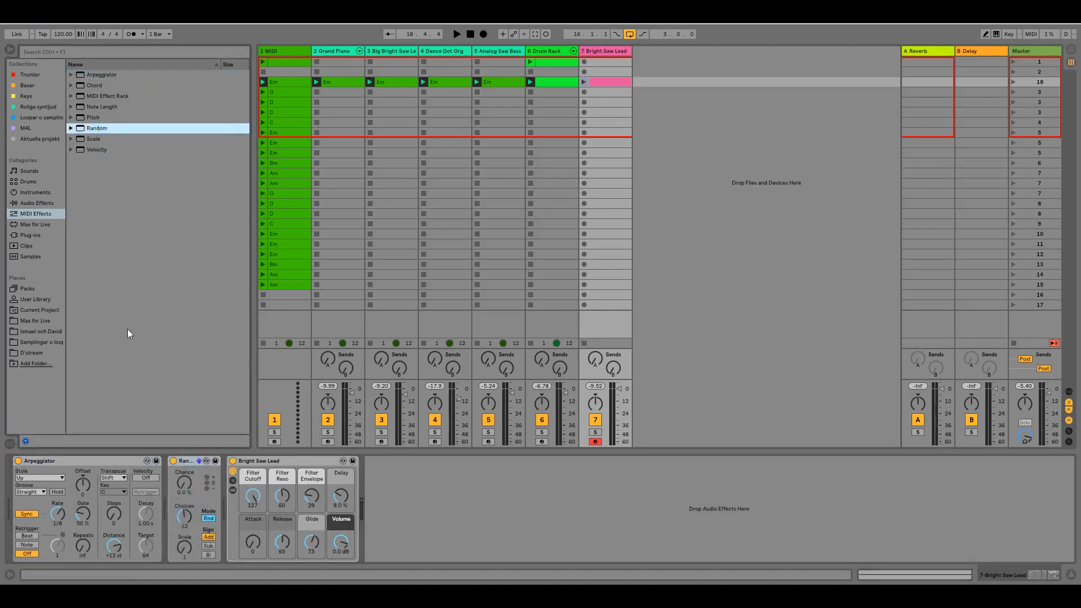
pyautogui.moveTo(184, 489); pyautogui.dragTo(185, 473)
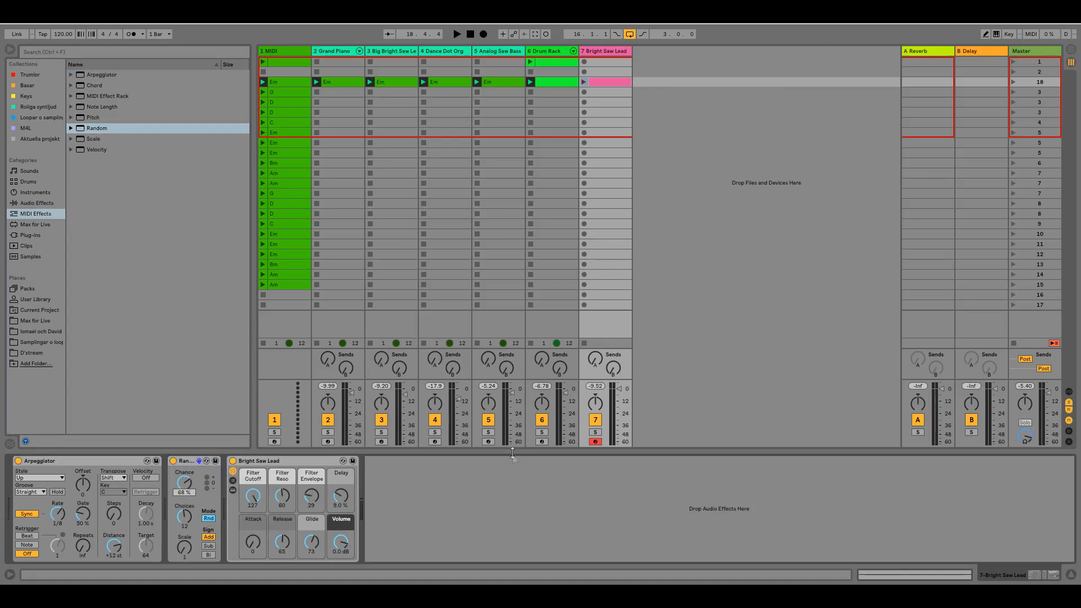
# - Audition the Bright Saw Lead clip with its track soloed, stop playback and turn the solo off
pyautogui.click(596, 432)
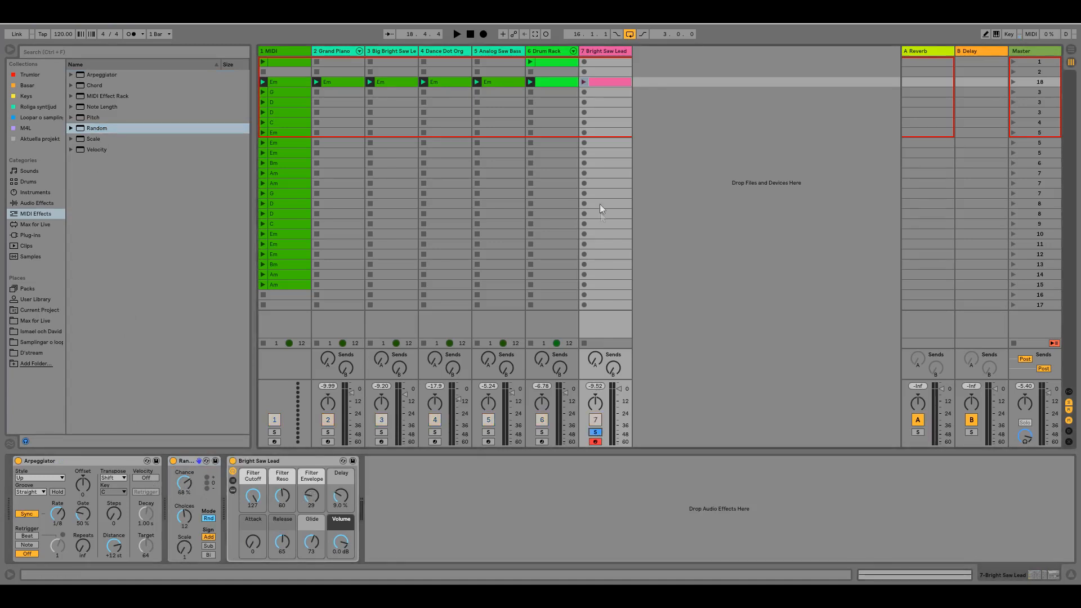
pyautogui.click(583, 82)
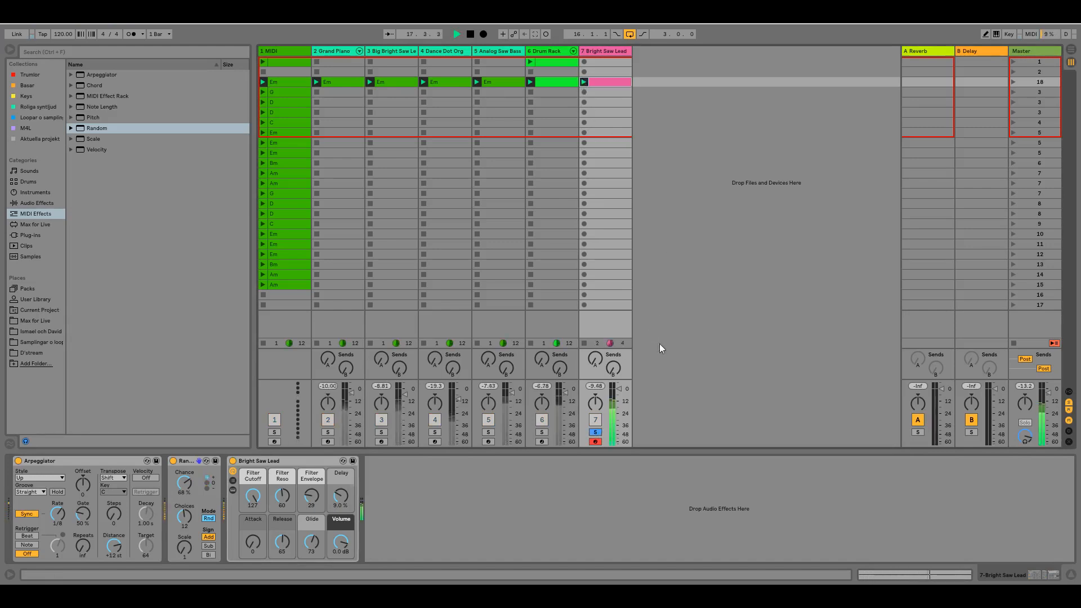
pyautogui.press('space')
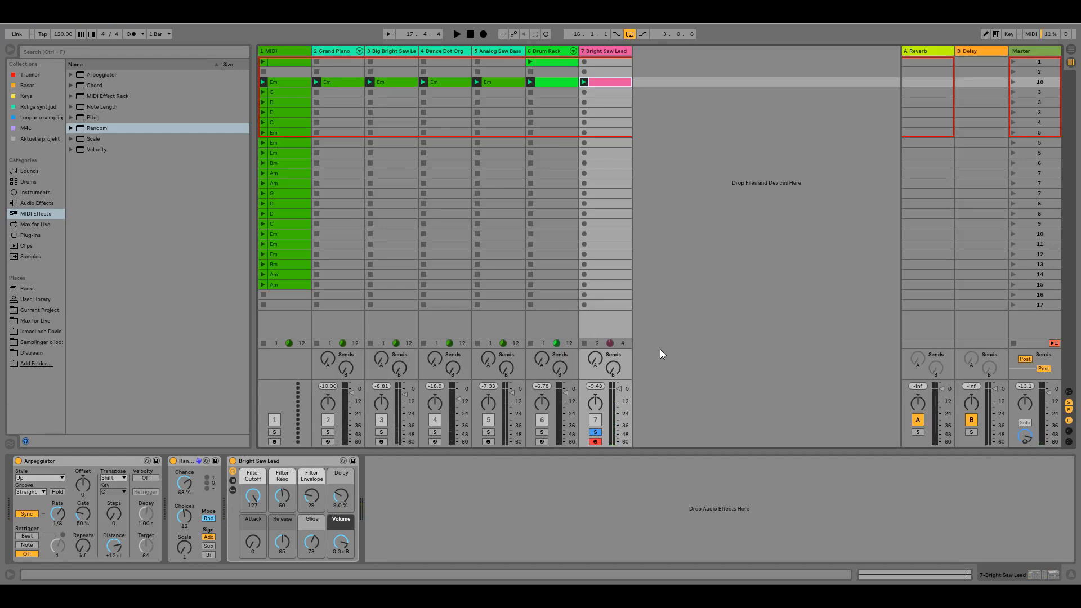
pyautogui.click(596, 431)
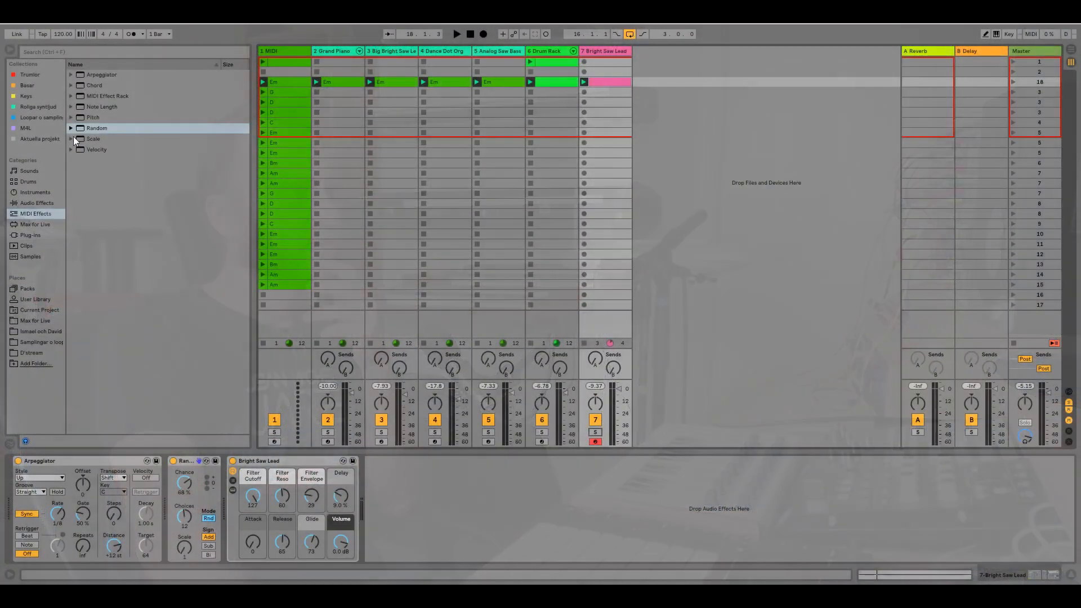
# - Insert the C Minor Scale preset after Random, raise its Base note and play the arrangement to check it
pyautogui.click(72, 138)
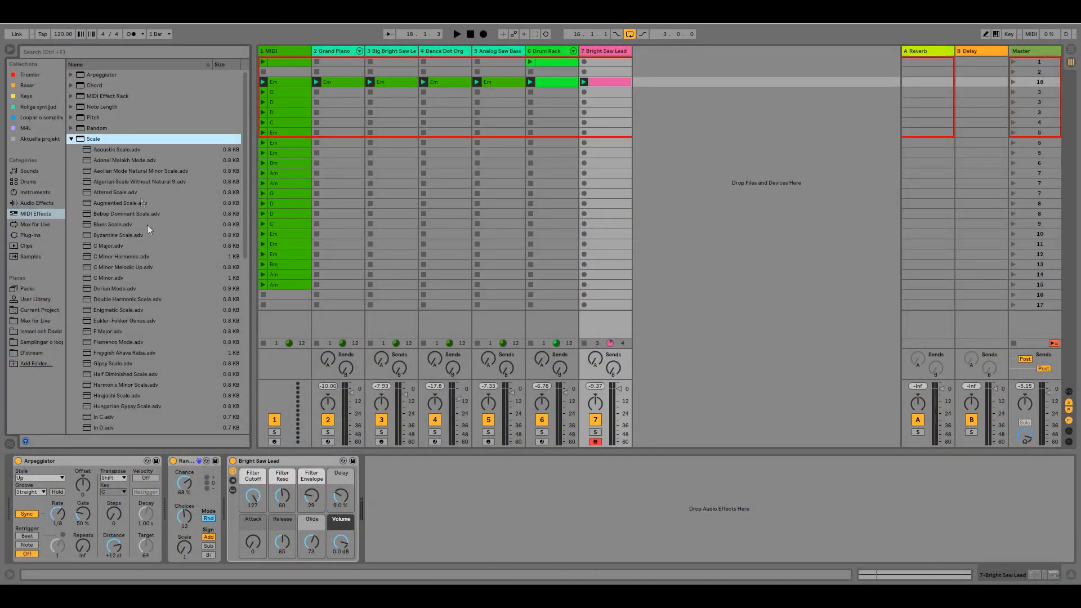
pyautogui.moveTo(106, 278); pyautogui.dragTo(227, 489)
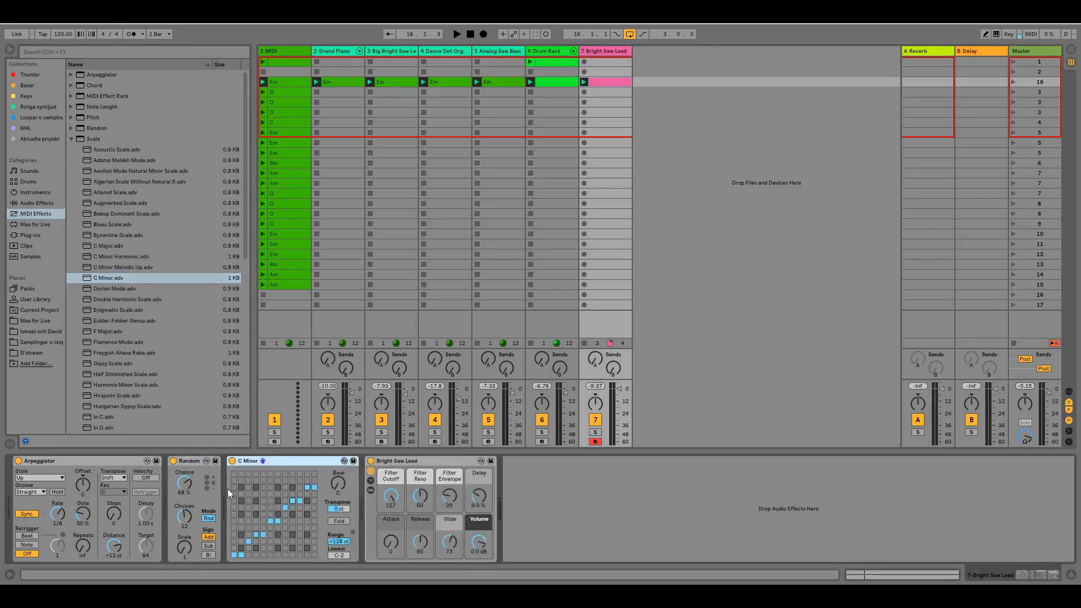
pyautogui.moveTo(340, 495); pyautogui.dragTo(340, 479)
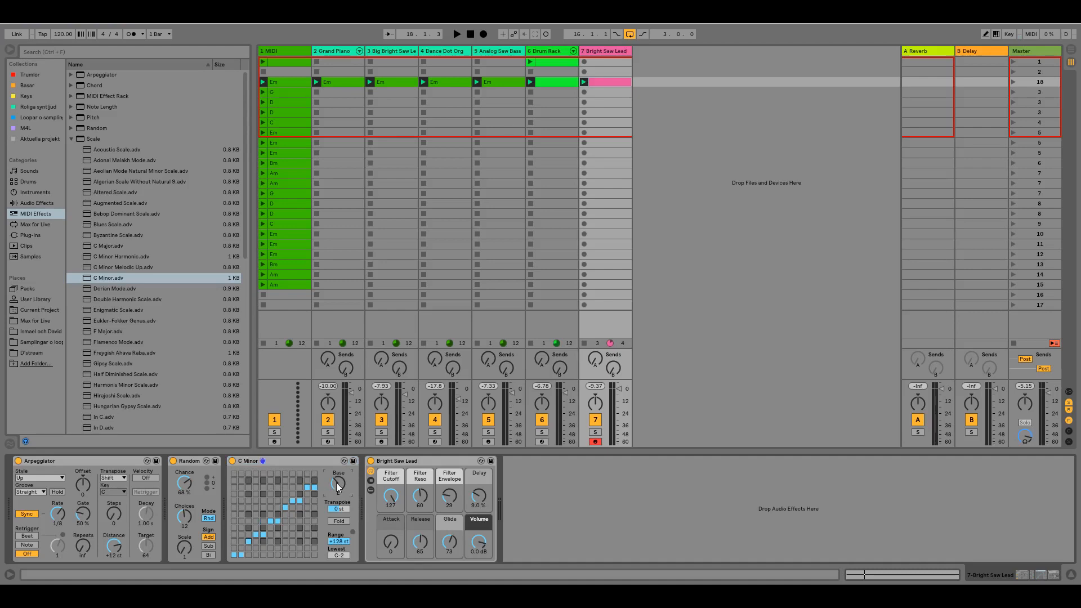
pyautogui.press('space')
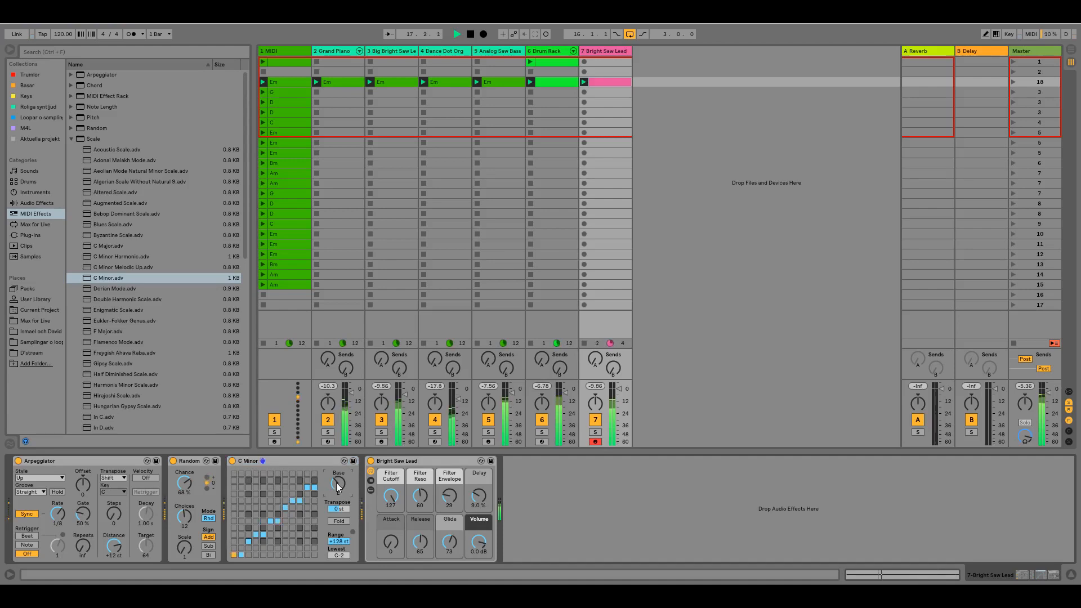
pyautogui.press('space')
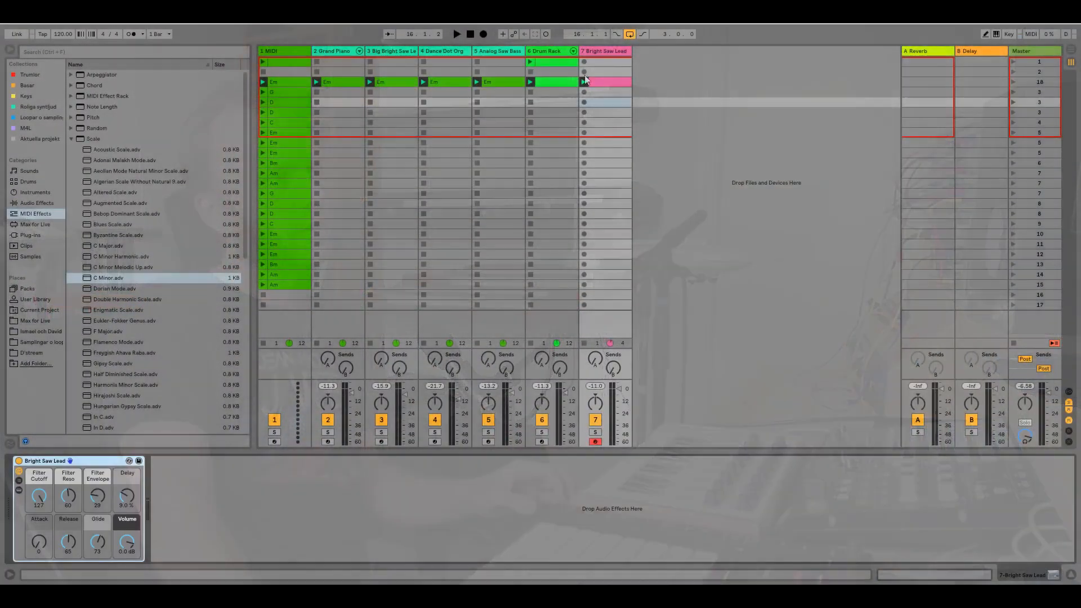
# - Create a three-bar clip in scene 3 of the Bright Saw Lead track and show it together with the Dance Dot Org Em clip for editing
pyautogui.doubleClick(604, 103)
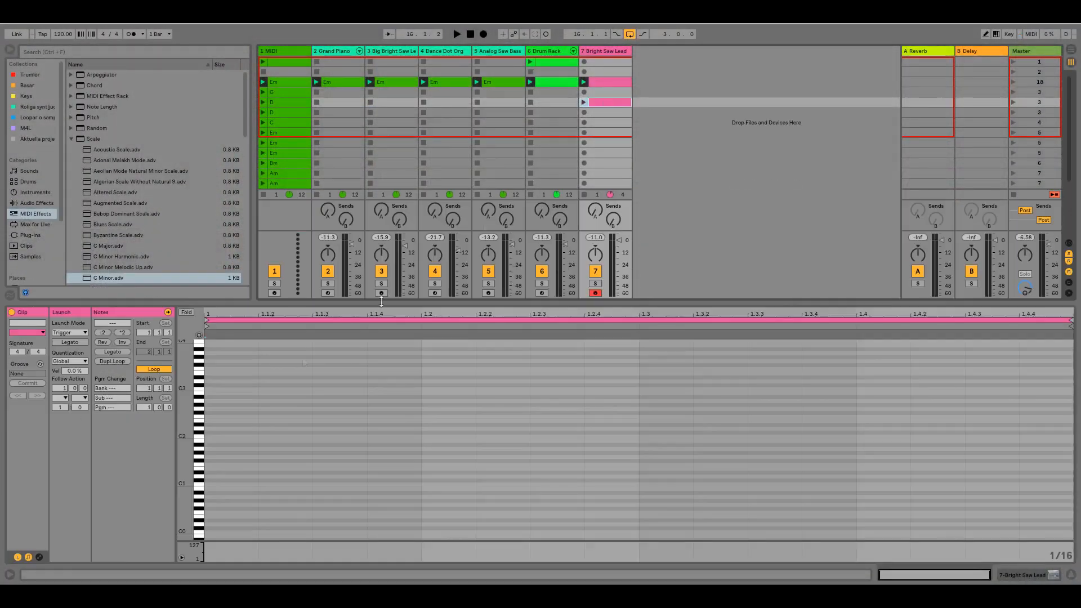
pyautogui.moveTo(141, 405); pyautogui.dragTo(141, 397)
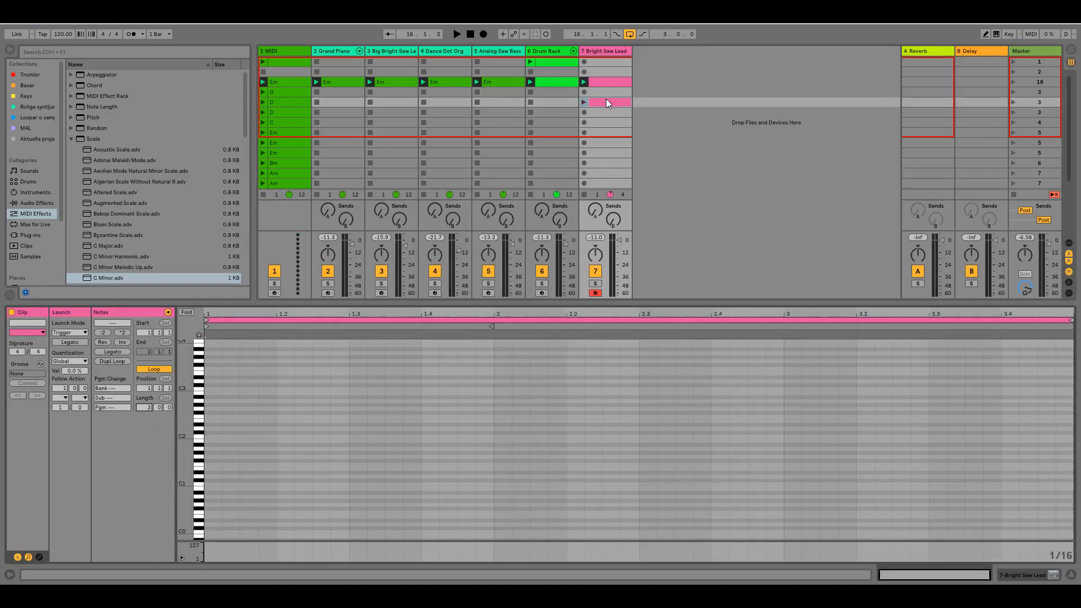
pyautogui.click(451, 82)
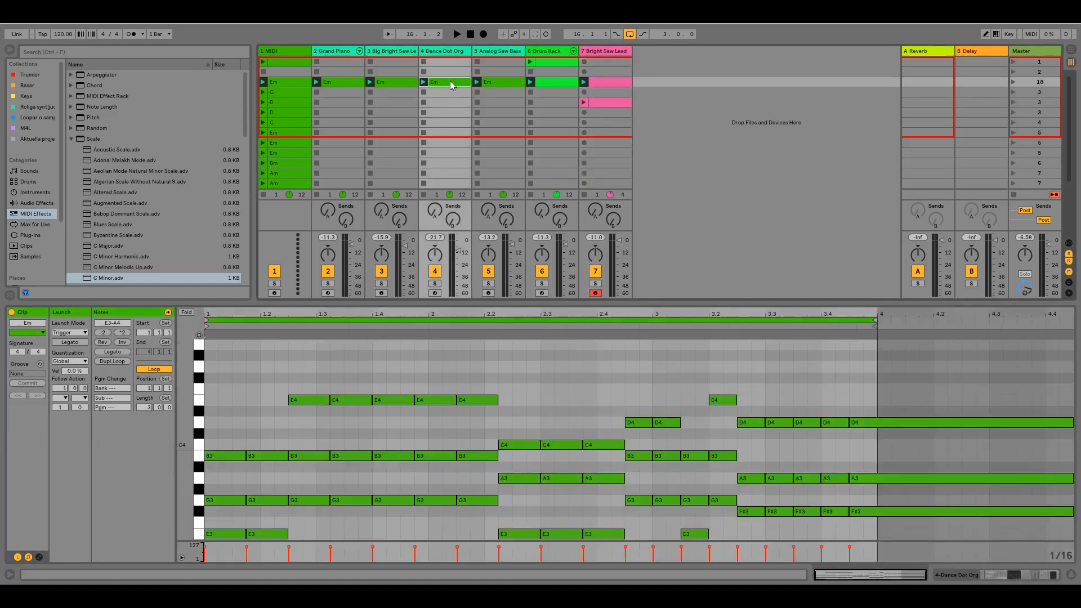
pyautogui.keyDown('ctrl'); pyautogui.click(608, 103); pyautogui.keyUp('ctrl')
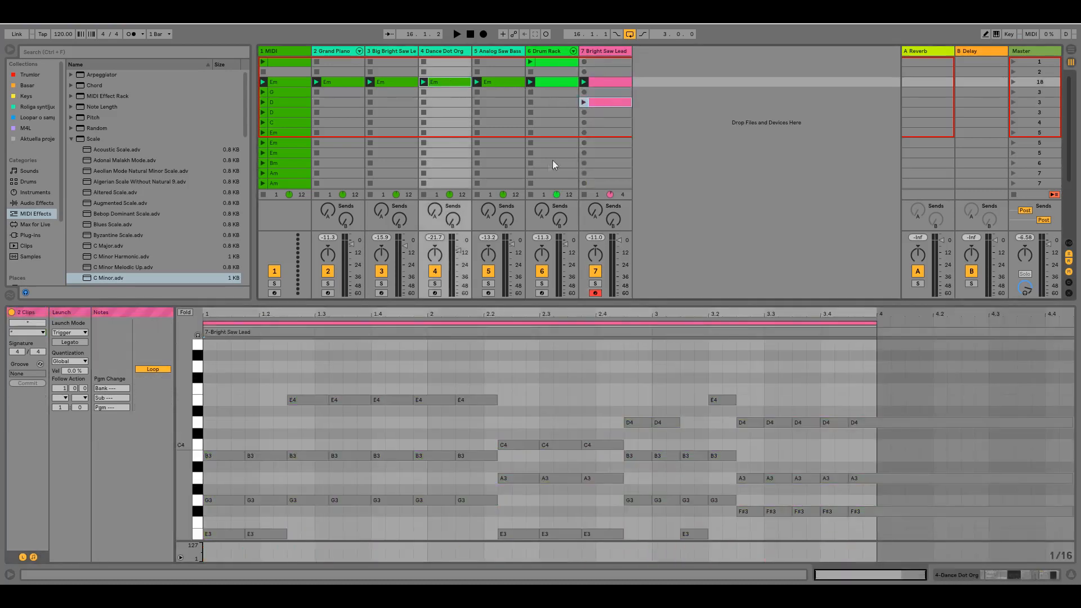
pyautogui.scroll(-3, 182, 444)
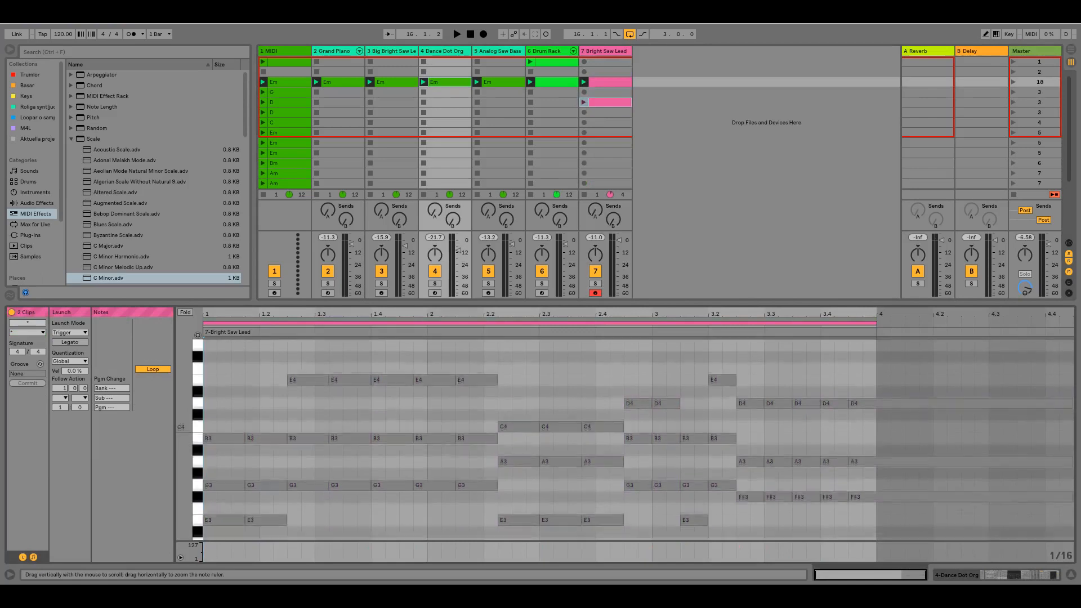
# - Start the lead melody with a sixteenth note on E3 at 1.1.1 and a duplicate raised to G3 at 1.2
pyautogui.doubleClick(214, 521)
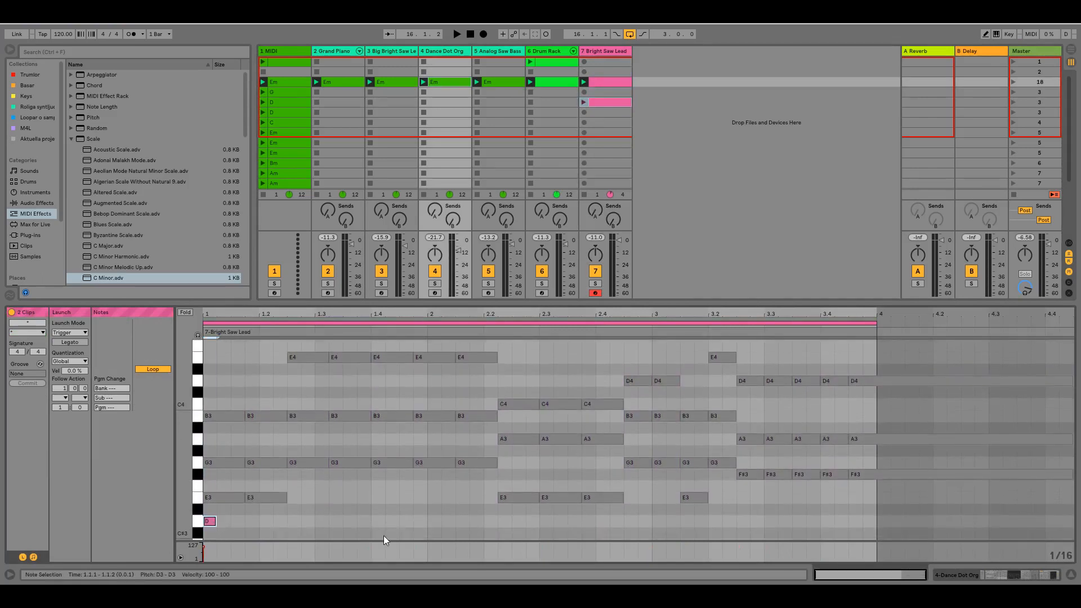
pyautogui.press('Up')
pyautogui.press('Up')
pyautogui.hotkey('ctrl', 'd')
pyautogui.press('Right')
pyautogui.press('Right')
pyautogui.press('Right')
pyautogui.press('Up')
pyautogui.press('Up')
pyautogui.press('Up')
# - Continue the melody with duplicated notes on B3 at 1.2.4 and E4 at 1.3.3
pyautogui.hotkey('ctrl', 'd')
pyautogui.press('Right')
pyautogui.press('Right')
pyautogui.press('Up')
pyautogui.press('Up')
pyautogui.press('Up')
pyautogui.press('Up')
pyautogui.hotkey('ctrl', 'd')
pyautogui.press('Right')
pyautogui.press('Right')
pyautogui.press('Up')
pyautogui.press('Up')
pyautogui.press('Up')
pyautogui.press('Up')
pyautogui.press('Up')
# - Duplicate the E4 note to 1.4 and lower the copy to G3
pyautogui.hotkey('ctrl', 'd')
pyautogui.press('Right')
pyautogui.press('Down')
pyautogui.press('Down')
pyautogui.press('Down')
pyautogui.press('Down')
pyautogui.press('Down')
pyautogui.press('Down')
pyautogui.press('Down')
pyautogui.press('Down')
pyautogui.press('Down')
pyautogui.press('Right')
# - Add duplicated B3 notes at 2.1.4 and 2.2.1 to the melody and play the clip briefly
pyautogui.hotkey('ctrl', 'd')
pyautogui.press('Right')
pyautogui.press('Right')
pyautogui.press('Up')
pyautogui.press('Up')
pyautogui.press('Up')
pyautogui.press('Up')
pyautogui.press('Right')
pyautogui.press('Right')
pyautogui.press('Right')
pyautogui.press('Right')
pyautogui.hotkey('ctrl', 'd')
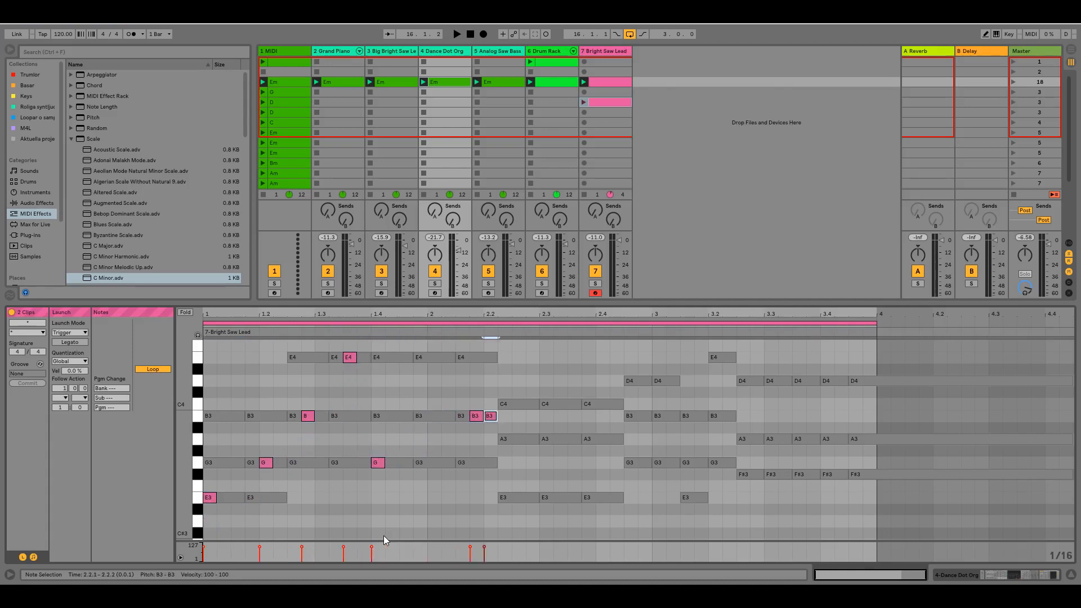
pyautogui.click(583, 103)
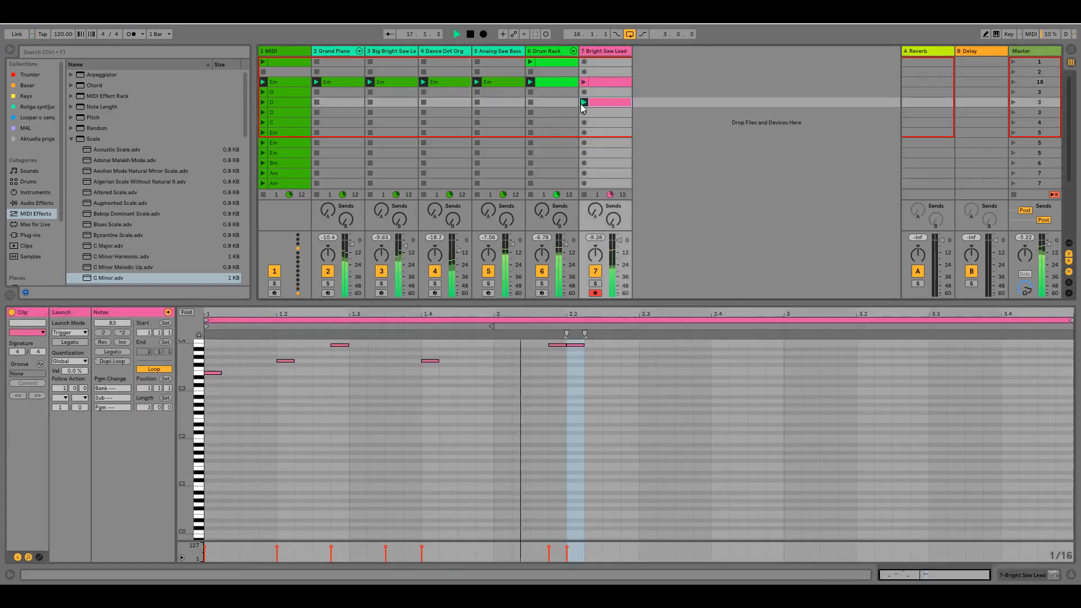
pyautogui.press('space')
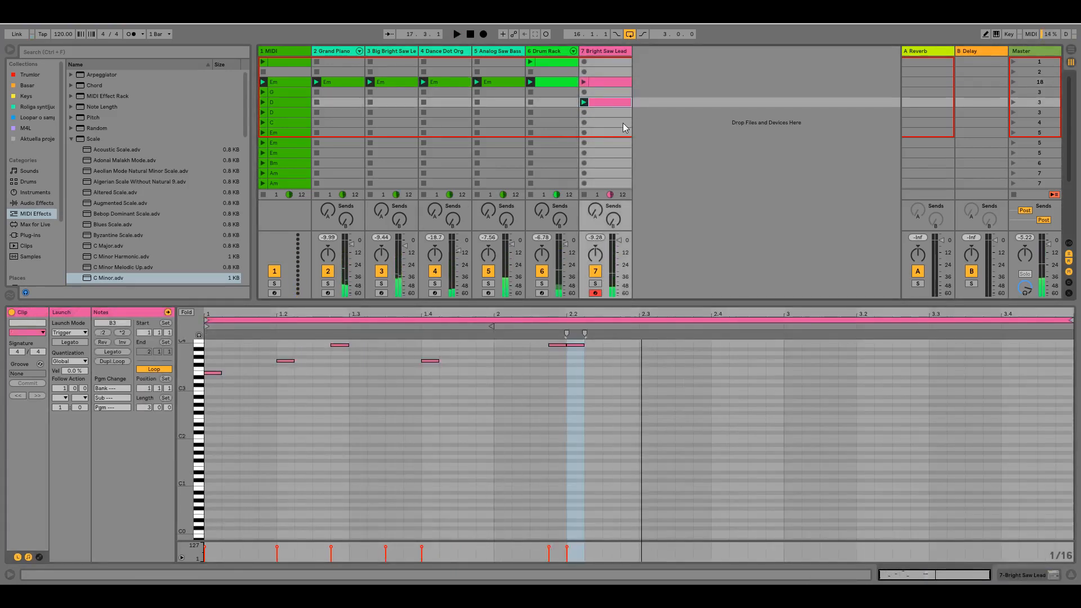
# - With the Dance Dot Org chords shown alongside, add passing notes F#3 at 1.1.3 and A3 at 1.2.3 to the lead melody and play it
pyautogui.click(450, 82)
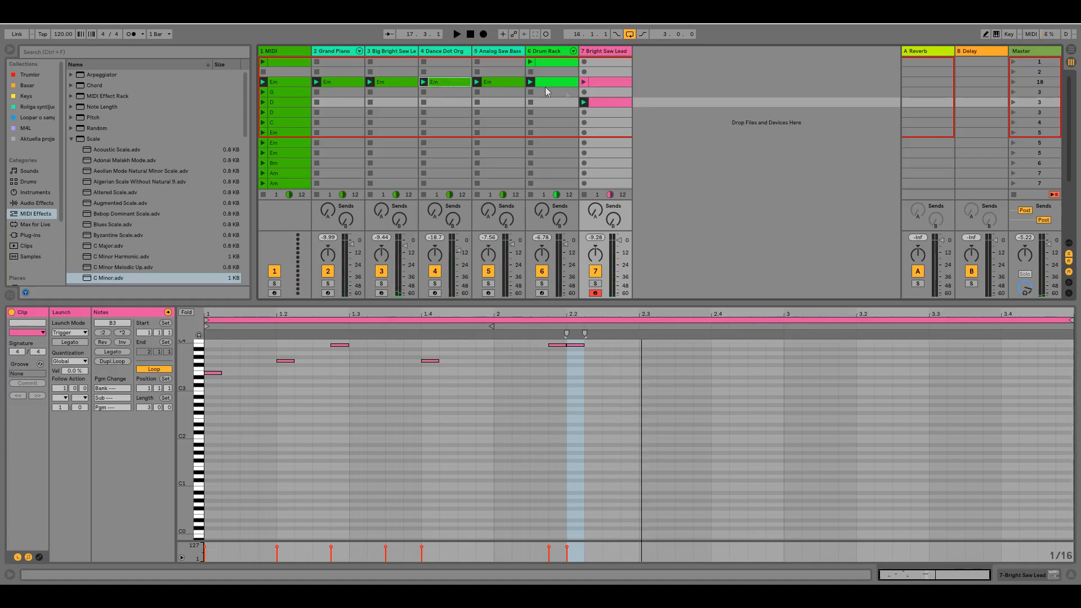
pyautogui.keyDown('ctrl'); pyautogui.click(602, 102); pyautogui.keyUp('ctrl')
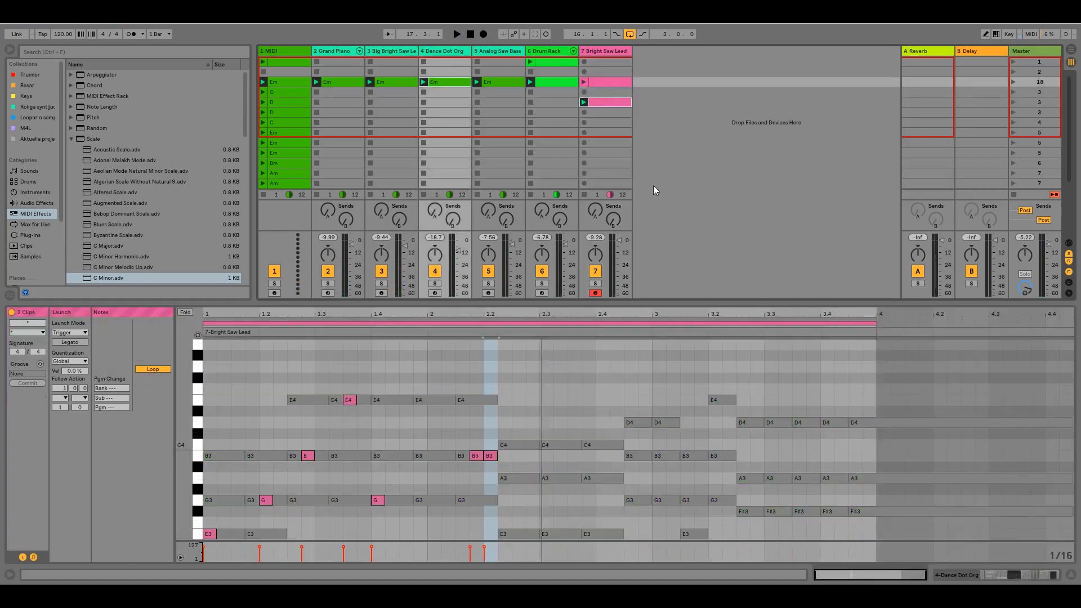
pyautogui.scroll(-2, 177, 423)
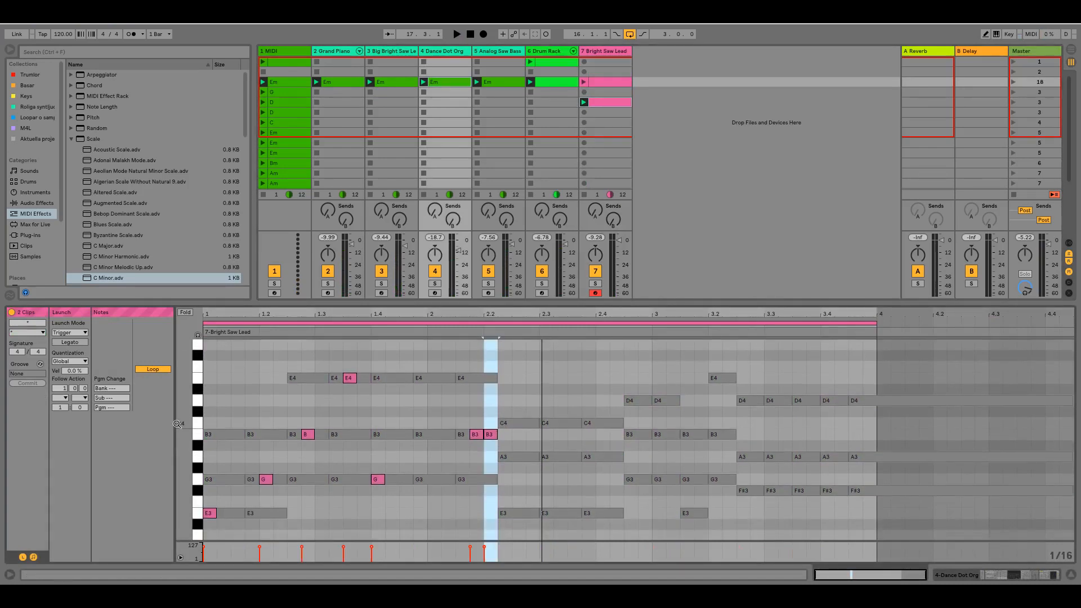
pyautogui.doubleClick(238, 491)
pyautogui.click(207, 516)
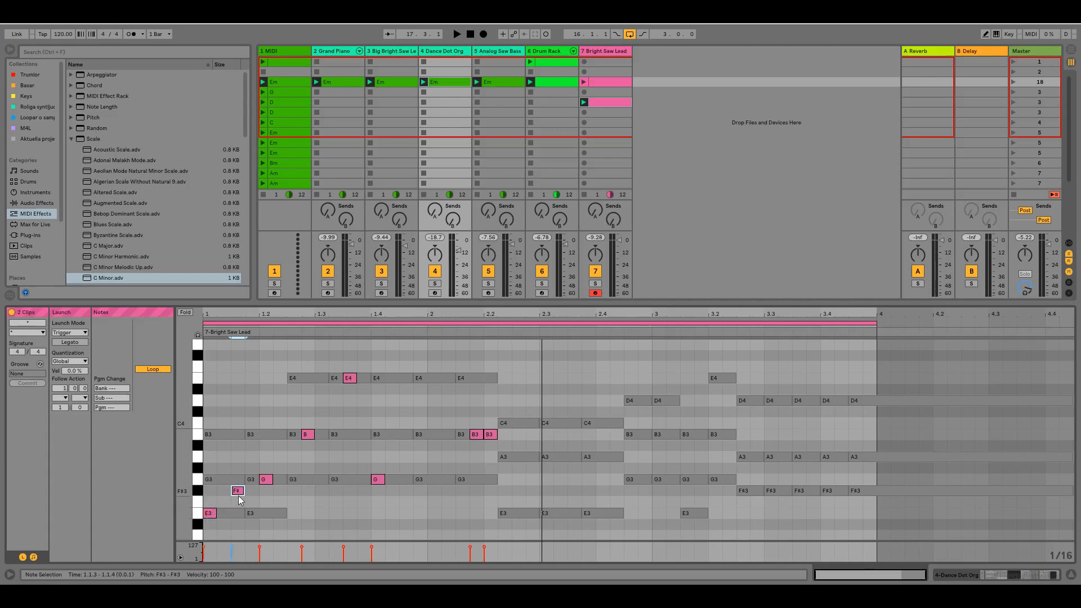
pyautogui.doubleClick(292, 456)
pyautogui.press('space')
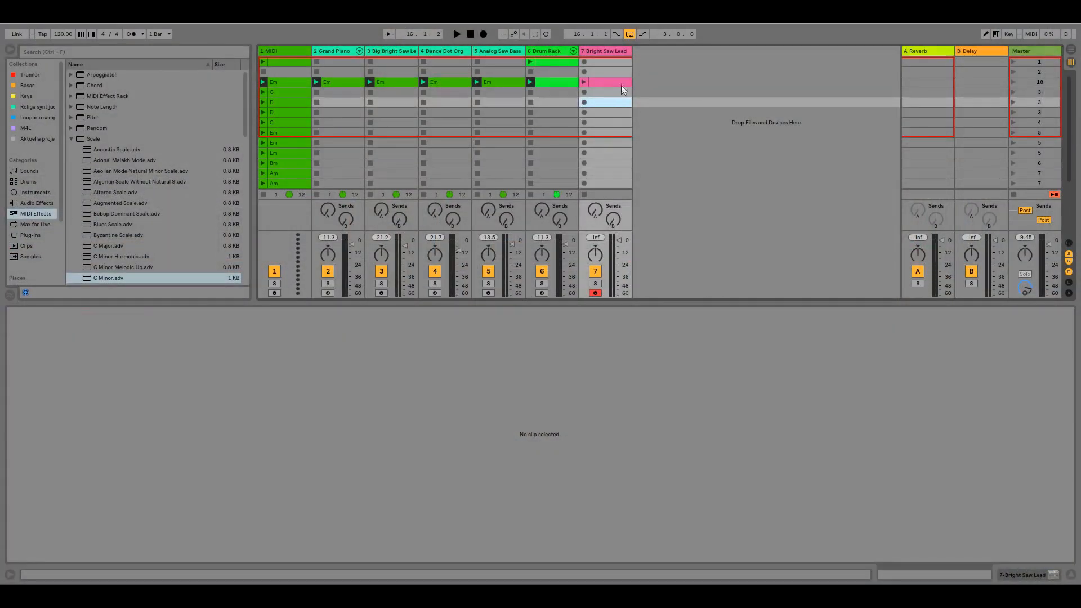
# - Replace the Bright Saw Lead track's single-note E3 clip with a copy of the Dance Dot Org Em clip
pyautogui.click(621, 80)
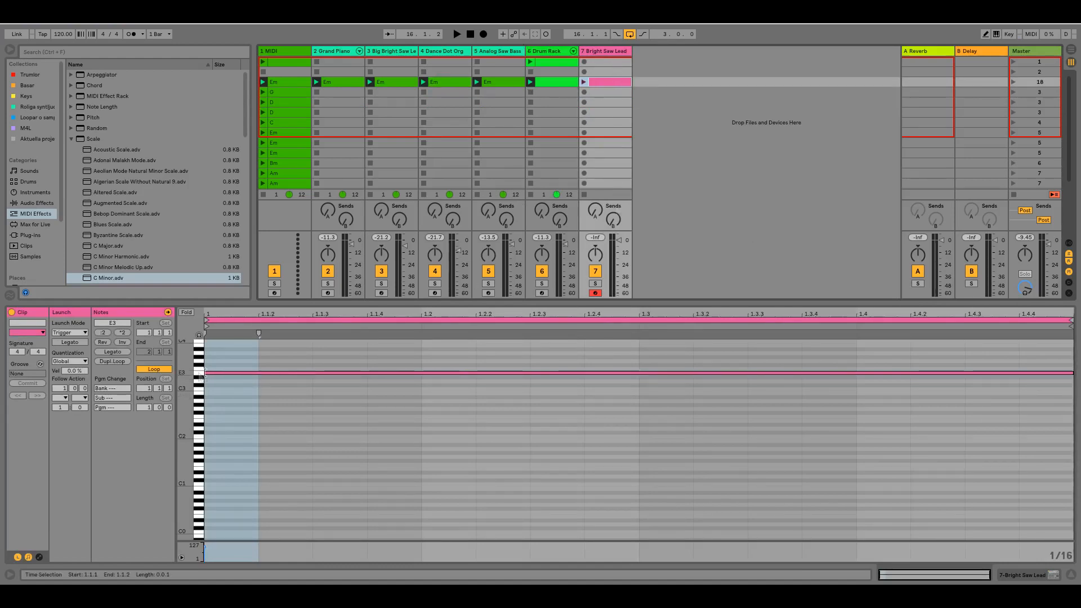
pyautogui.moveTo(186, 372); pyautogui.dragTo(219, 437)
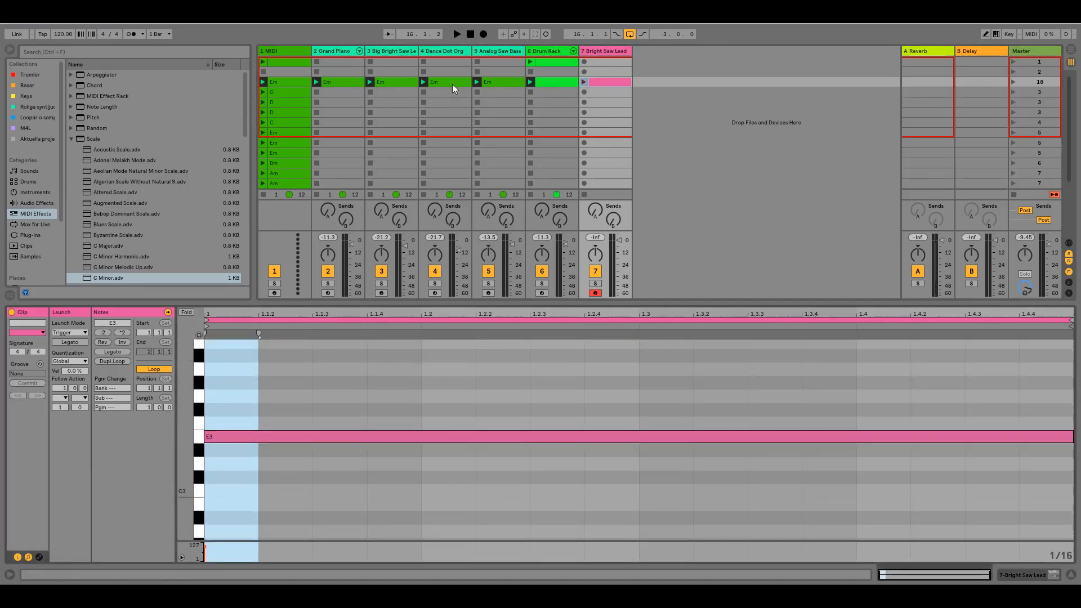
pyautogui.moveTo(450, 82); pyautogui.dragTo(611, 82)
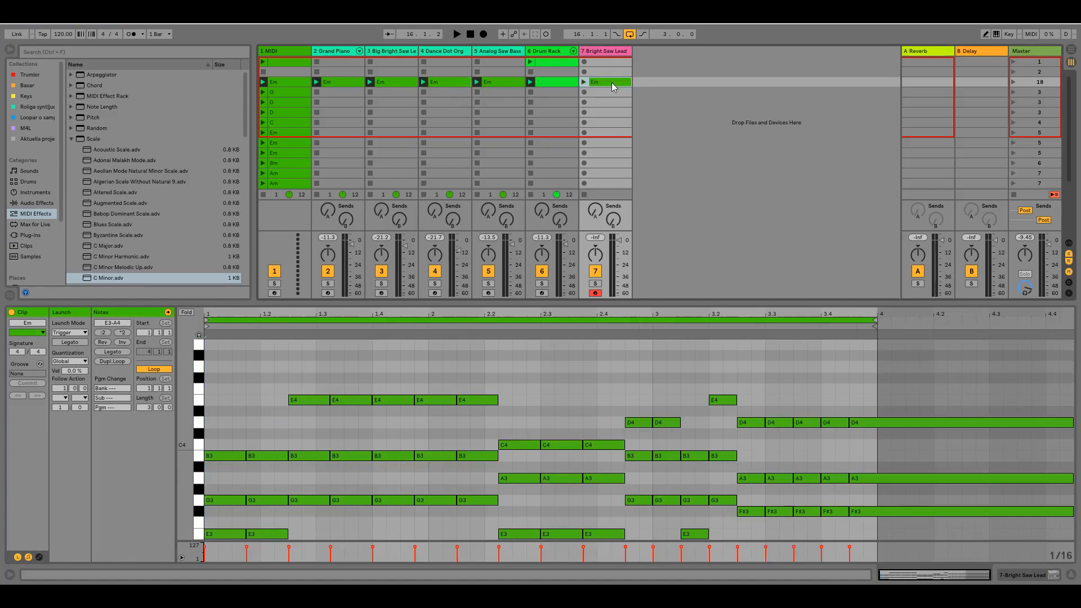
# - Add an Arpeggiator before the Bright Saw Lead instrument
pyautogui.click(607, 52)
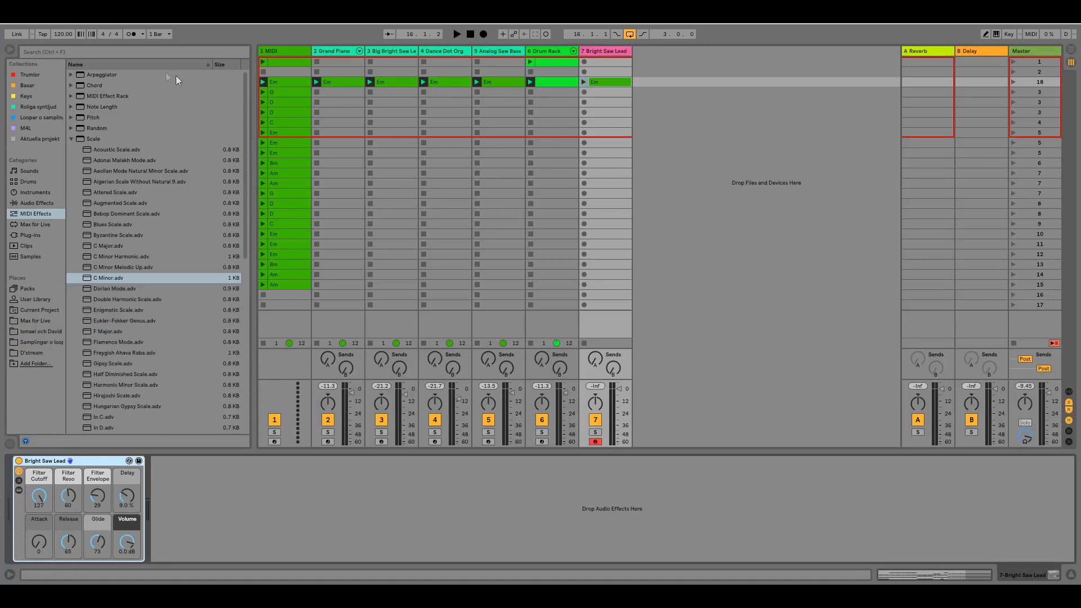
pyautogui.click(112, 74)
pyautogui.doubleClick(112, 75)
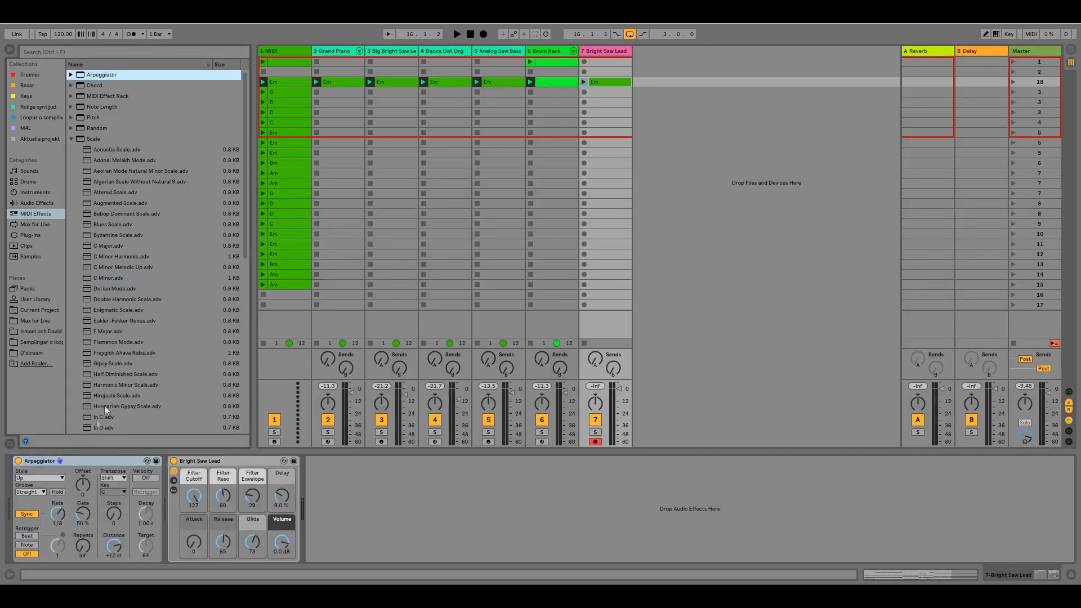
# - Set the Arpeggiator's Rate to 1/4 and its Style to Random, and play the Bright Saw Lead Em clip briefly
pyautogui.click(57, 513)
pyautogui.moveTo(57, 513); pyautogui.dragTo(57, 506)
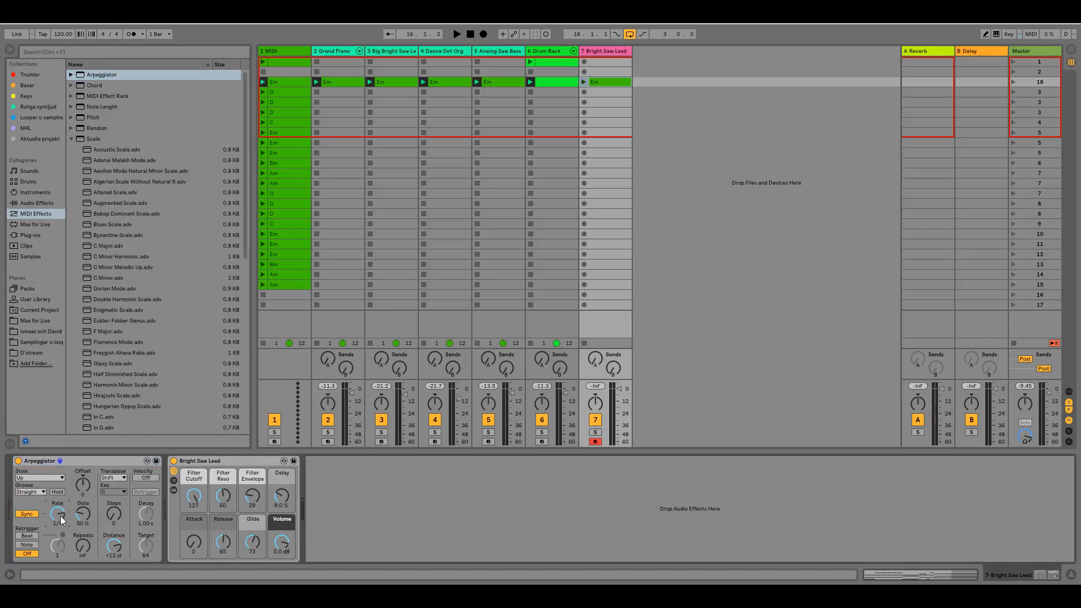
pyautogui.click(54, 479)
pyautogui.click(43, 452)
pyautogui.click(584, 83)
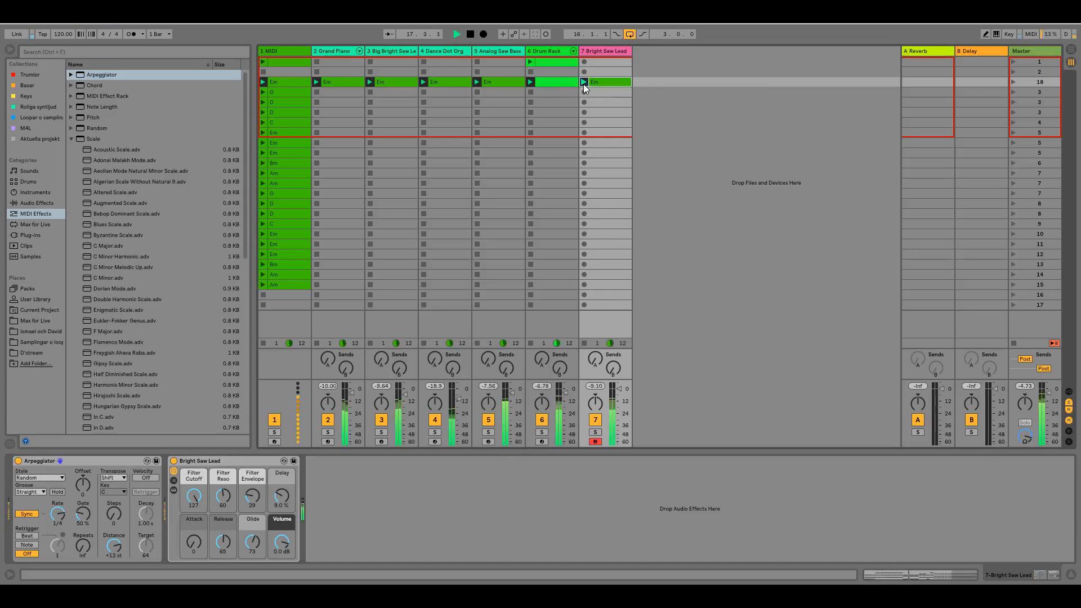
pyautogui.press('space')
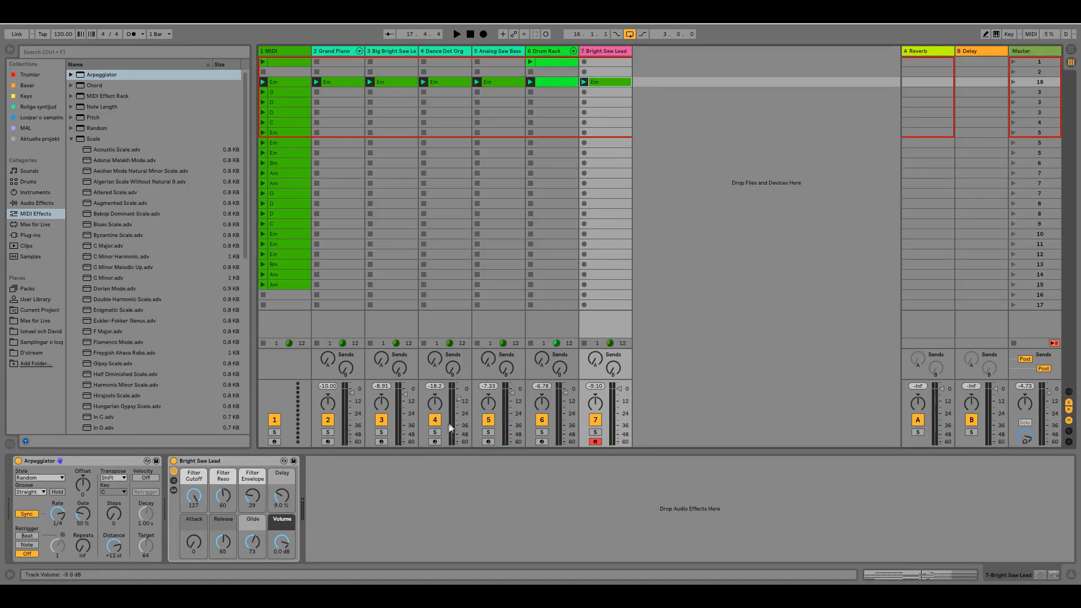
# - Add a second Arpeggiator with a Rate of 1/8 between the first one and the Bright Saw Lead instrument, and play the clip
pyautogui.doubleClick(93, 73)
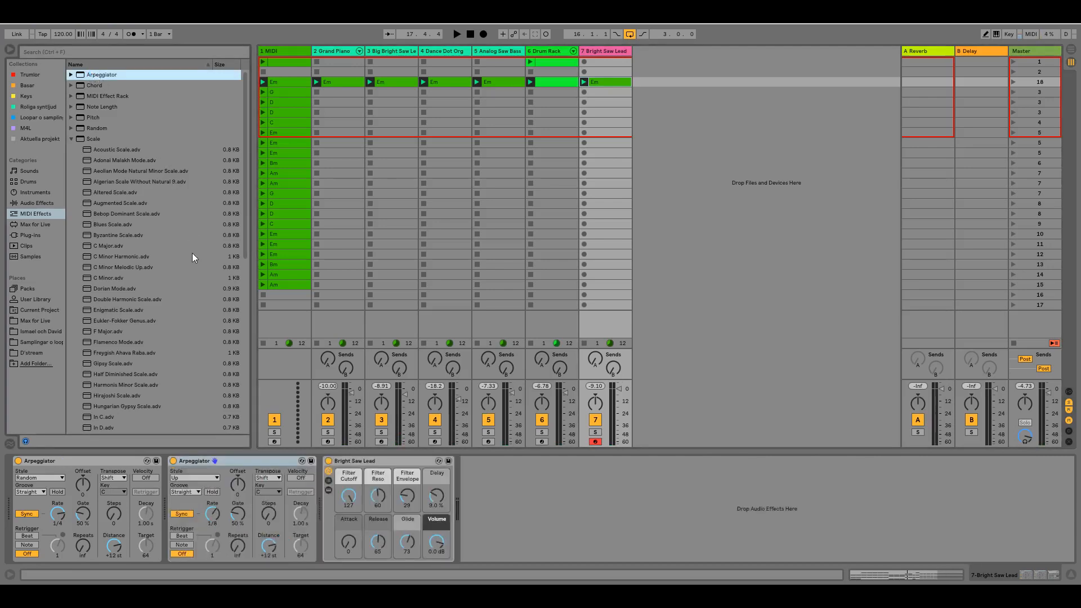
pyautogui.click(210, 518)
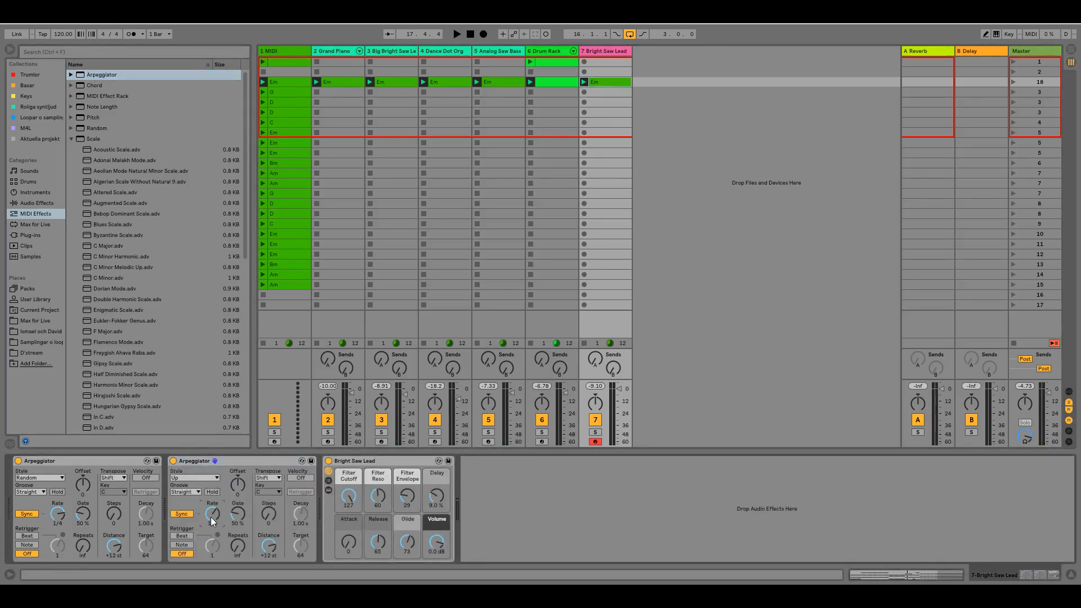
pyautogui.moveTo(211, 517); pyautogui.dragTo(213, 518)
pyautogui.press('space')
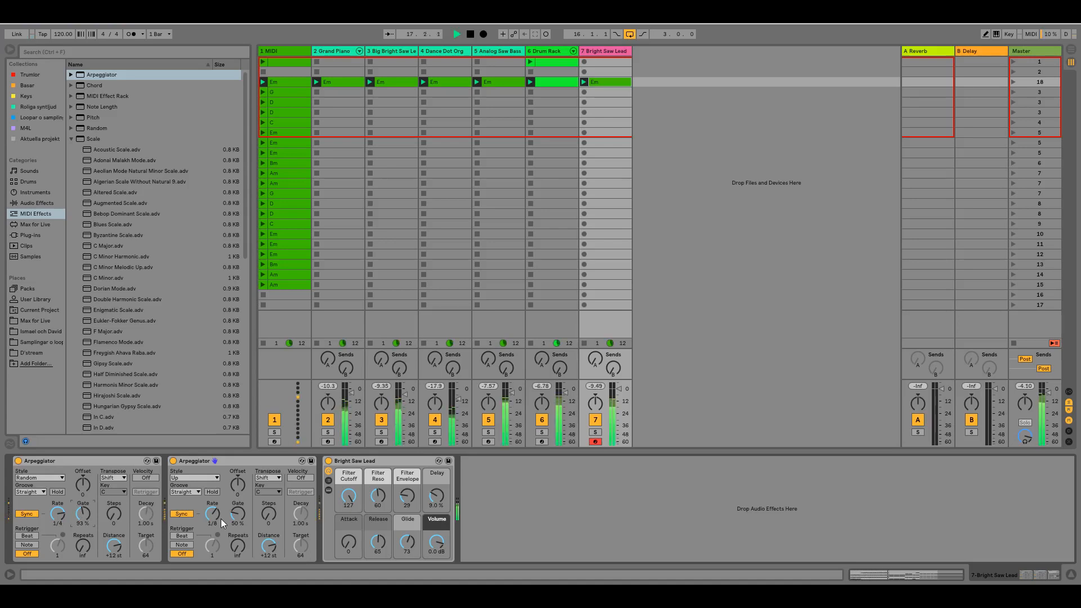
pyautogui.press('space')
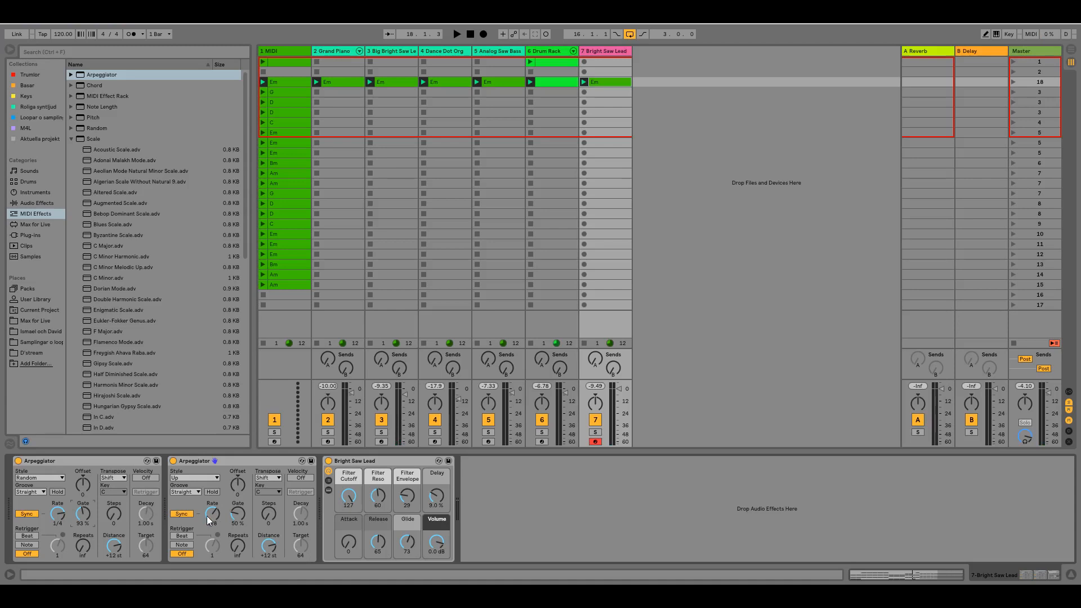
# - Group the second Arpeggiator into a MIDI Effect Rack and show its chain list with the velocity zones
pyautogui.click(226, 457)
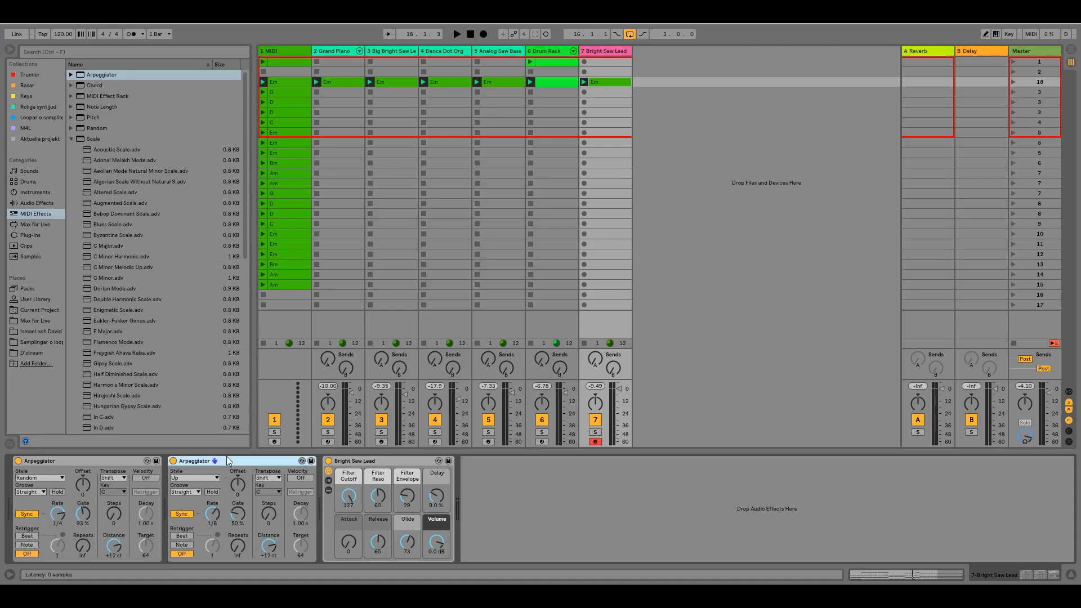
pyautogui.hotkey('ctrl', 'g')
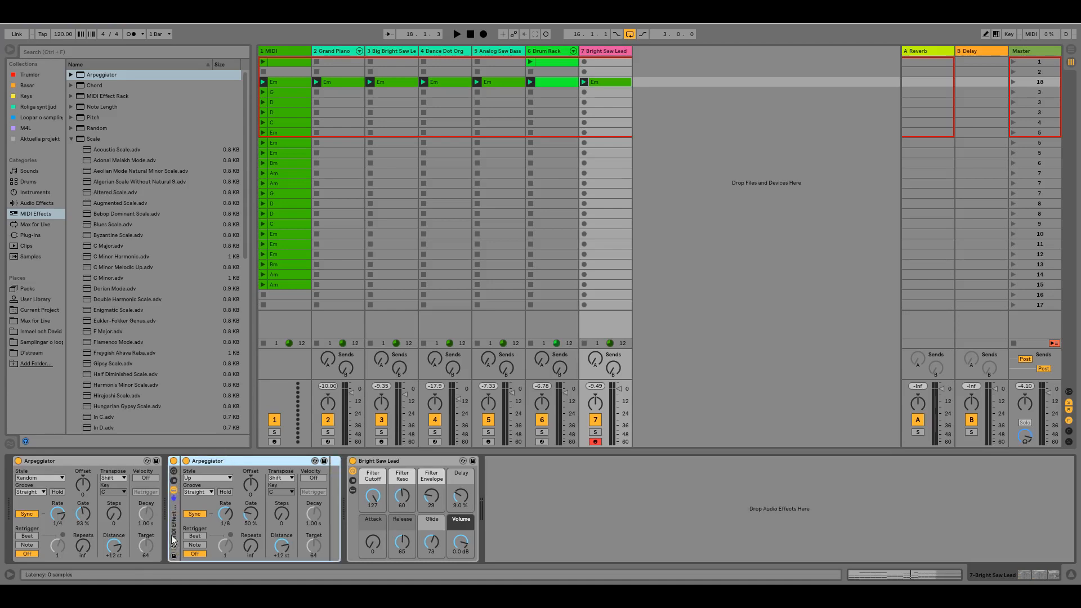
pyautogui.click(174, 481)
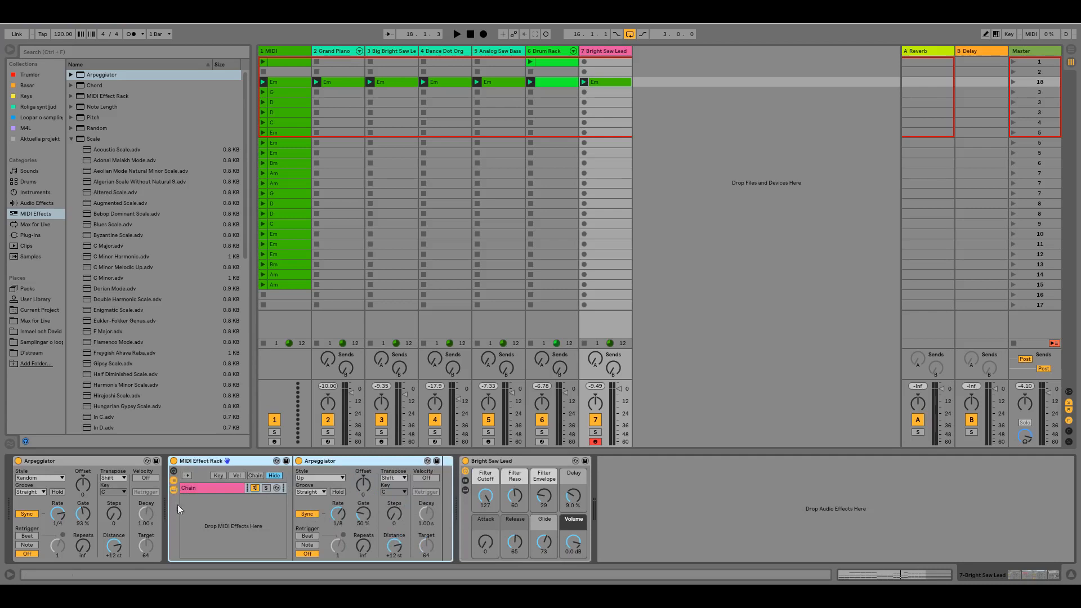
pyautogui.click(237, 476)
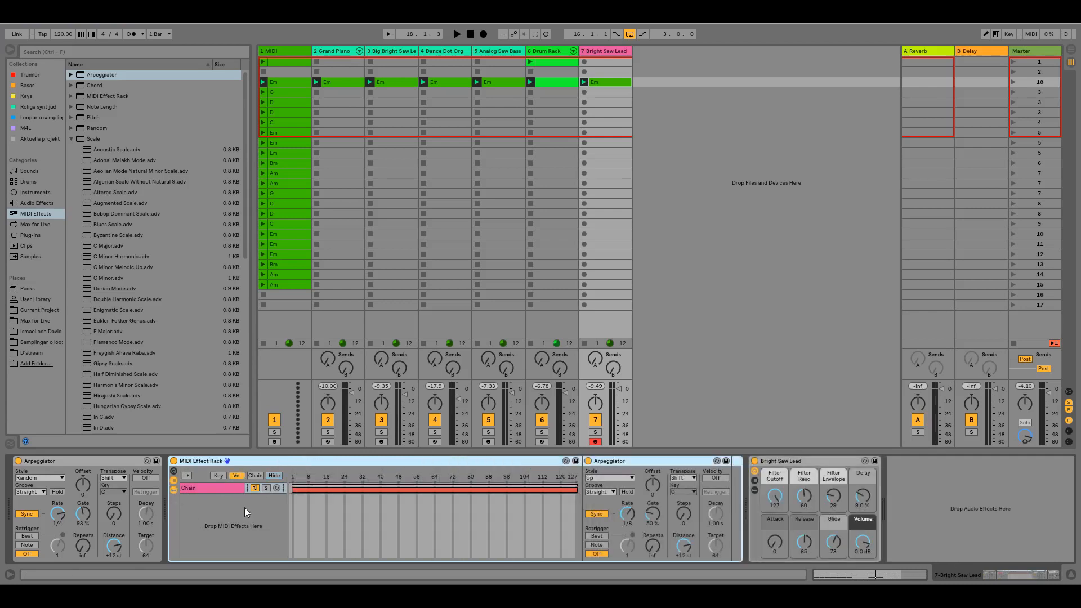
# - Duplicate the rack's chain with the copy's Arpeggiator Rate at 1/4 and distribute the velocity ranges equally
pyautogui.click(219, 492)
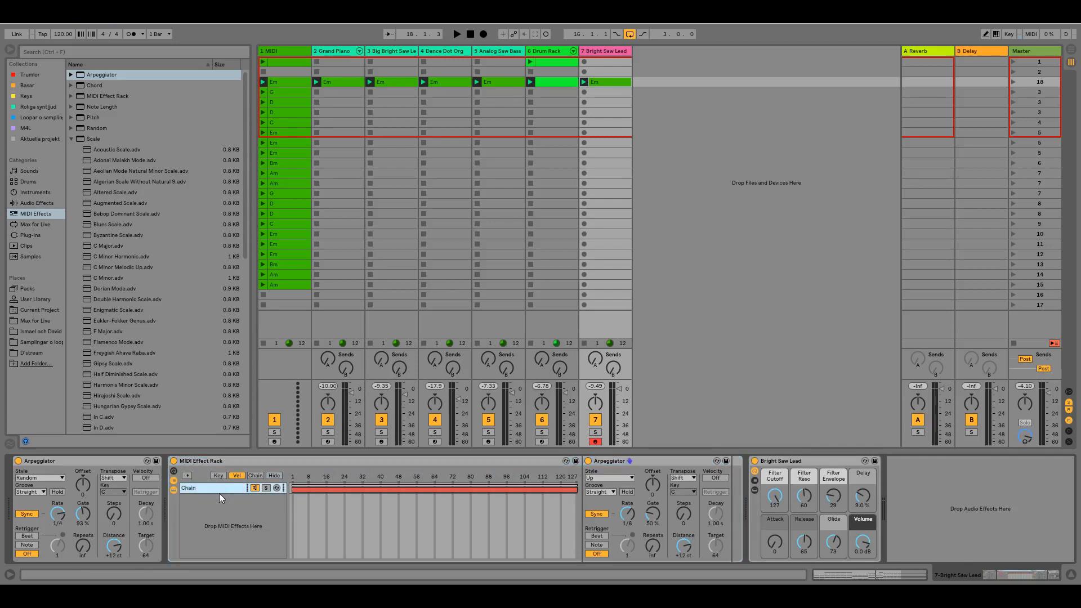
pyautogui.hotkey('ctrl', 'd')
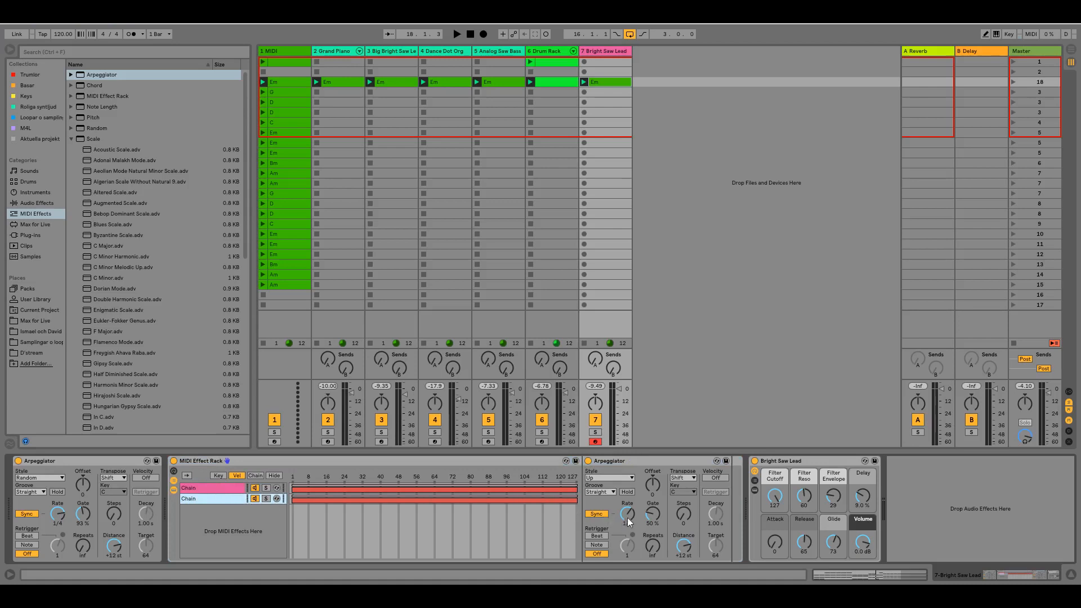
pyautogui.moveTo(630, 524); pyautogui.dragTo(629, 509)
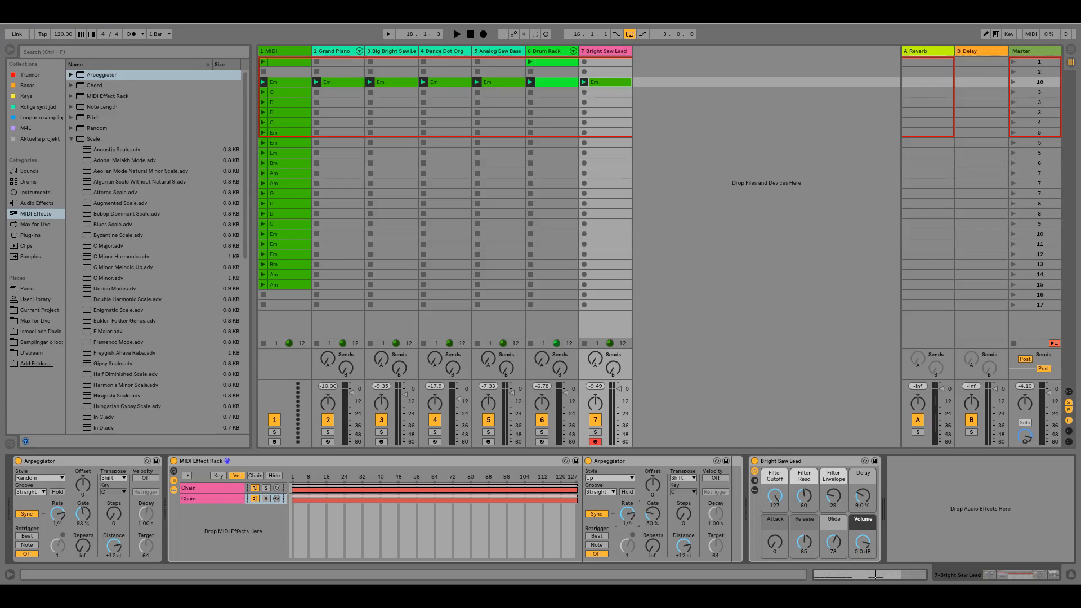
pyautogui.rightClick(415, 509)
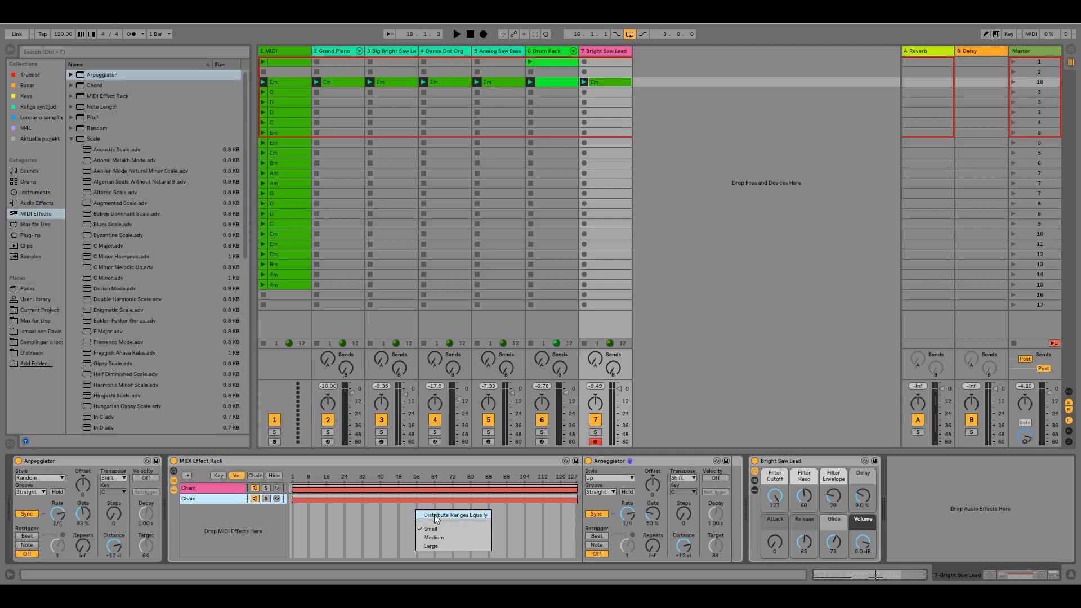
pyautogui.click(434, 514)
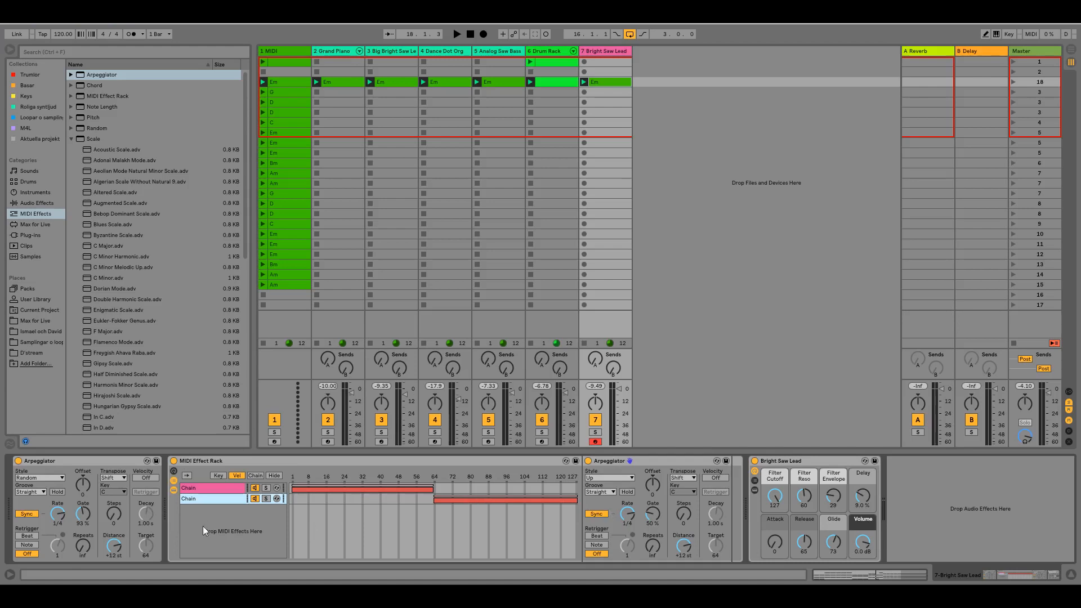
# - Insert a Velocity effect between the first Arpeggiator and the MIDI Effect Rack and set its Random to 64
pyautogui.click(72, 140)
pyautogui.moveTo(92, 150); pyautogui.dragTo(161, 487)
pyautogui.moveTo(223, 553); pyautogui.dragTo(223, 555)
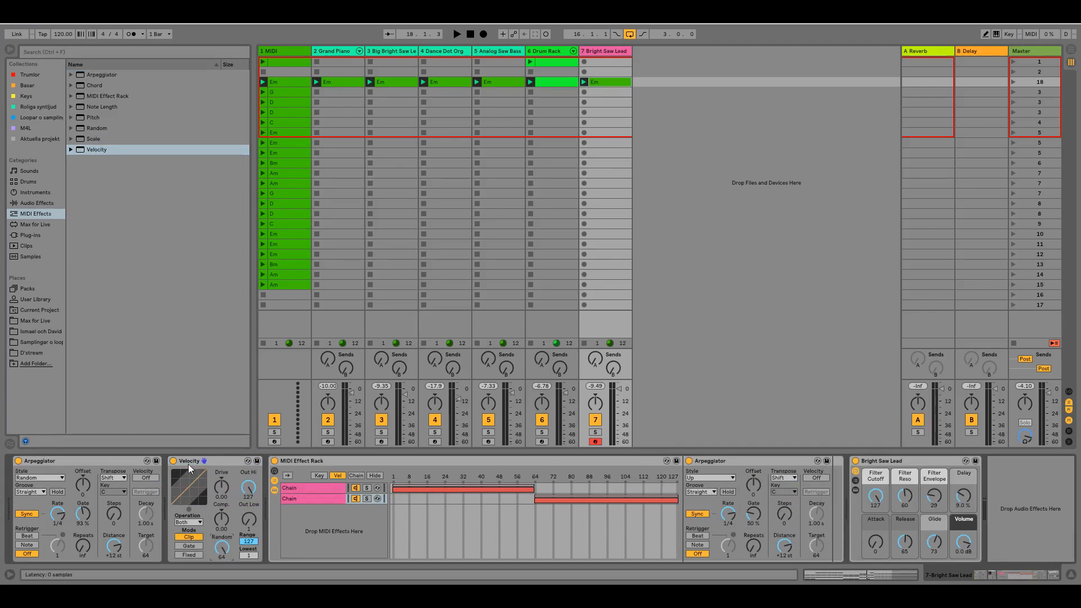
# - Insert another Velocity effect before the randomizing one, set its Out Hi and Out Low to 63, and play the clip
pyautogui.moveTo(96, 150); pyautogui.dragTo(167, 484)
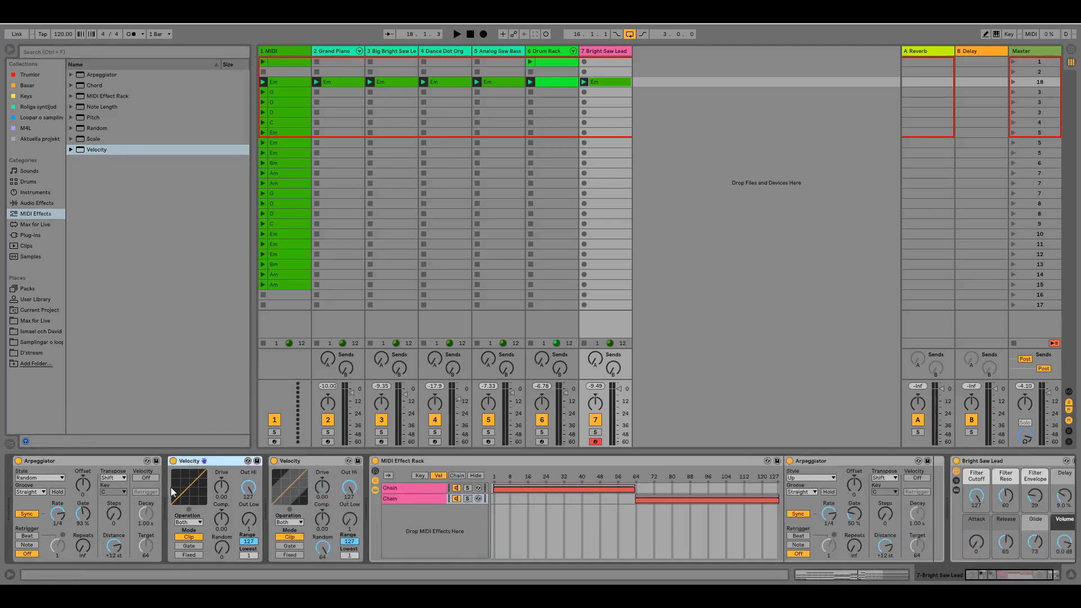
pyautogui.click(251, 495)
pyautogui.moveTo(250, 494); pyautogui.dragTo(249, 516)
pyautogui.write('63')
pyautogui.press('Return')
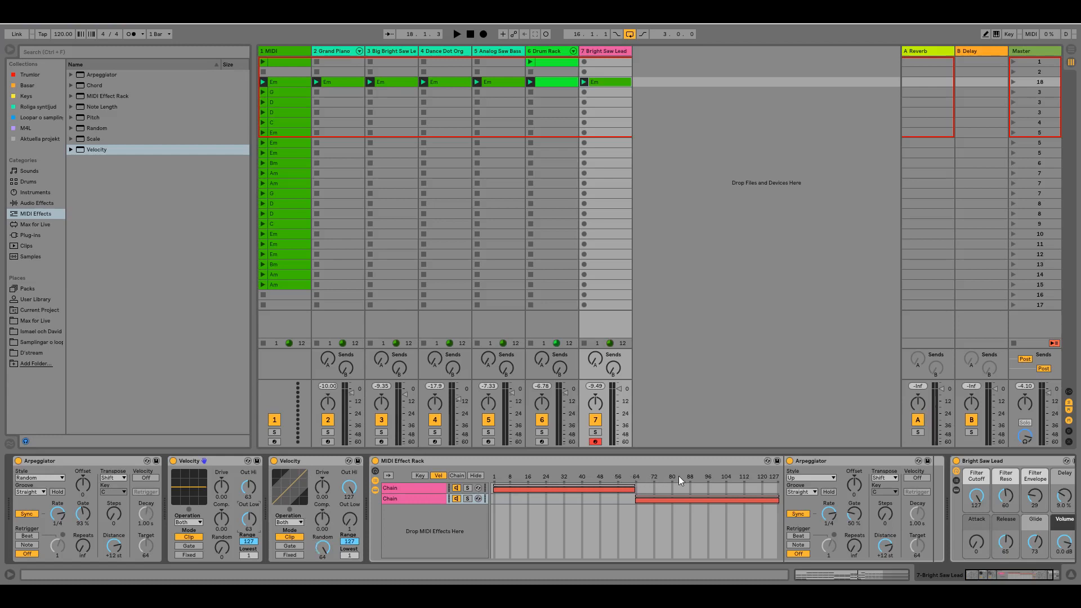
pyautogui.press('space')
# - Copy the fixed-output Velocity effect to after the MIDI Effect Rack, set the copy's Out Hi and Out Low to 90, and play the clip
pyautogui.moveTo(228, 460)
pyautogui.mouseDown()
pyautogui.moveTo(217, 458)
pyautogui.moveTo(949, 473)
pyautogui.mouseUp()
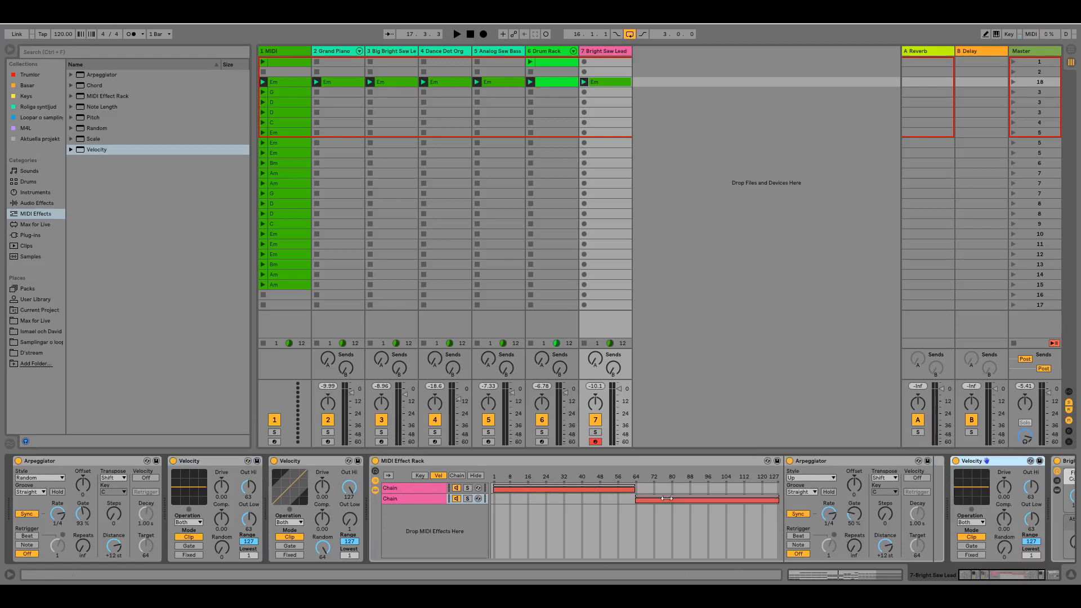
pyautogui.click(1035, 497)
pyautogui.write('90')
pyautogui.press('Return')
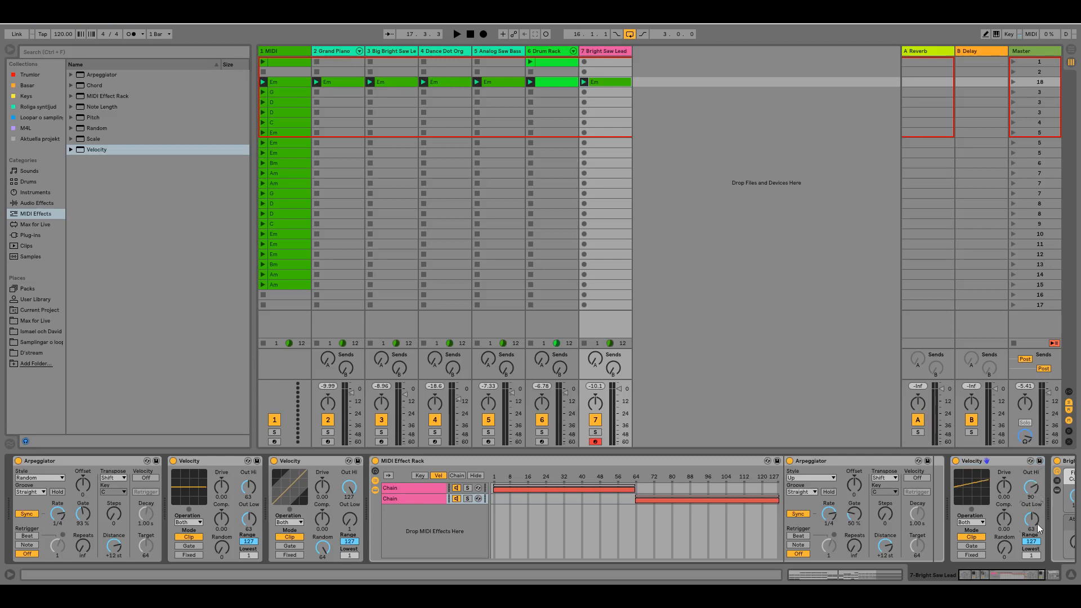
pyautogui.write('90')
pyautogui.press('Return')
pyautogui.press('space')
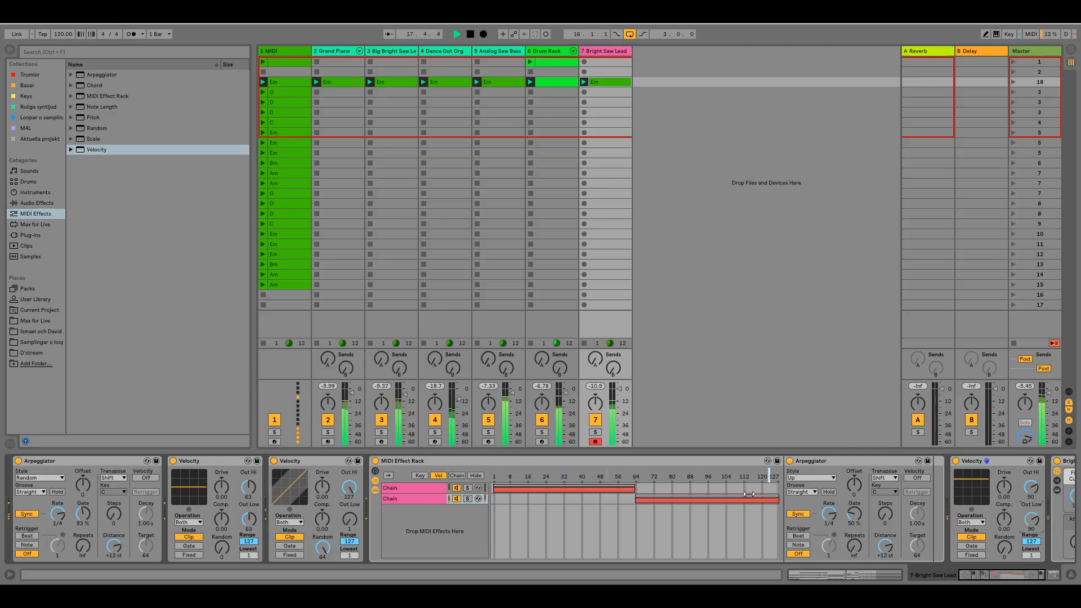
pyautogui.press('space')
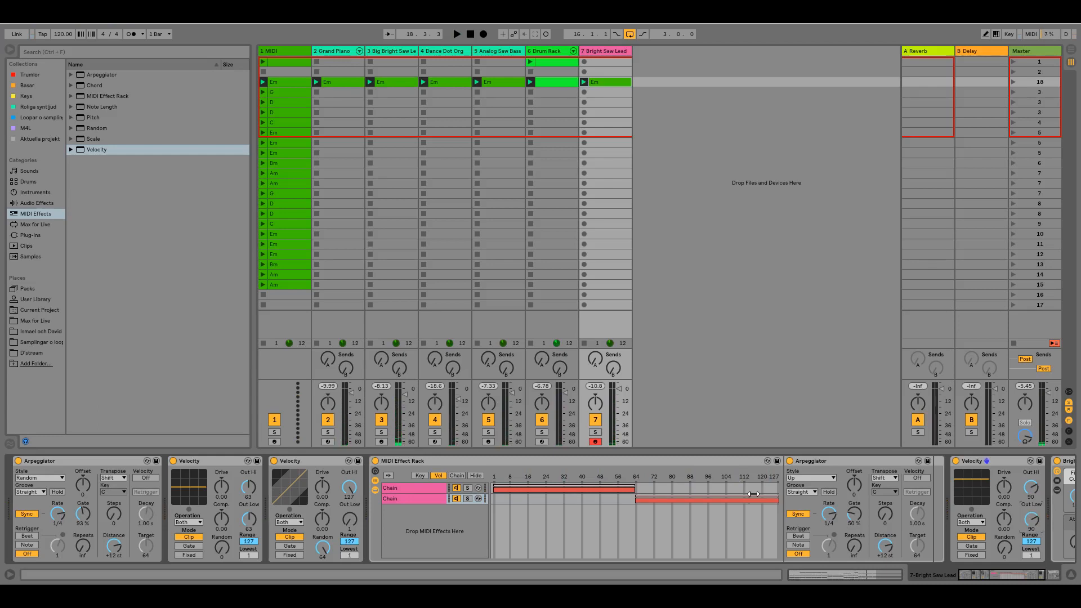
# - Duplicate the second chain with an Arpeggiator Rate of 1/16, distribute the three velocity ranges equally, and play the clip
pyautogui.click(429, 499)
pyautogui.hotkey('ctrl', 'd')
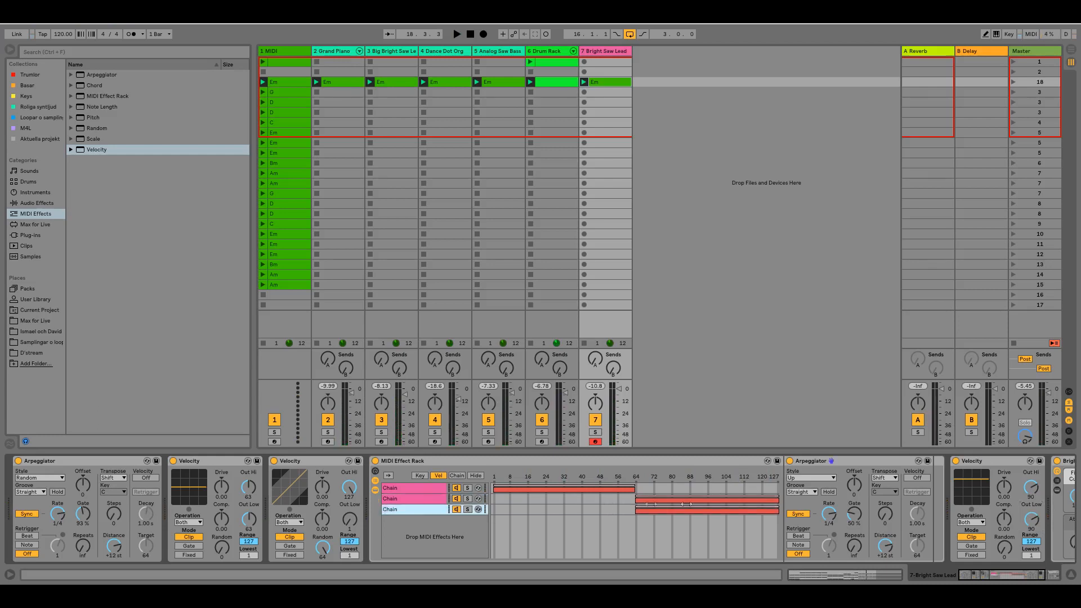
pyautogui.click(829, 514)
pyautogui.moveTo(830, 514); pyautogui.dragTo(830, 524)
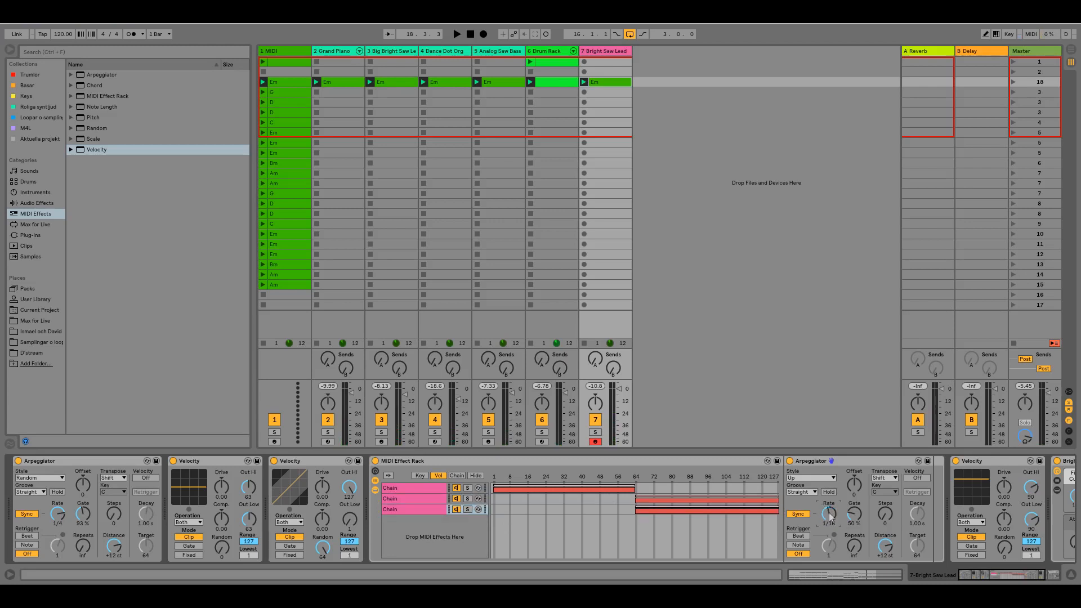
pyautogui.rightClick(606, 516)
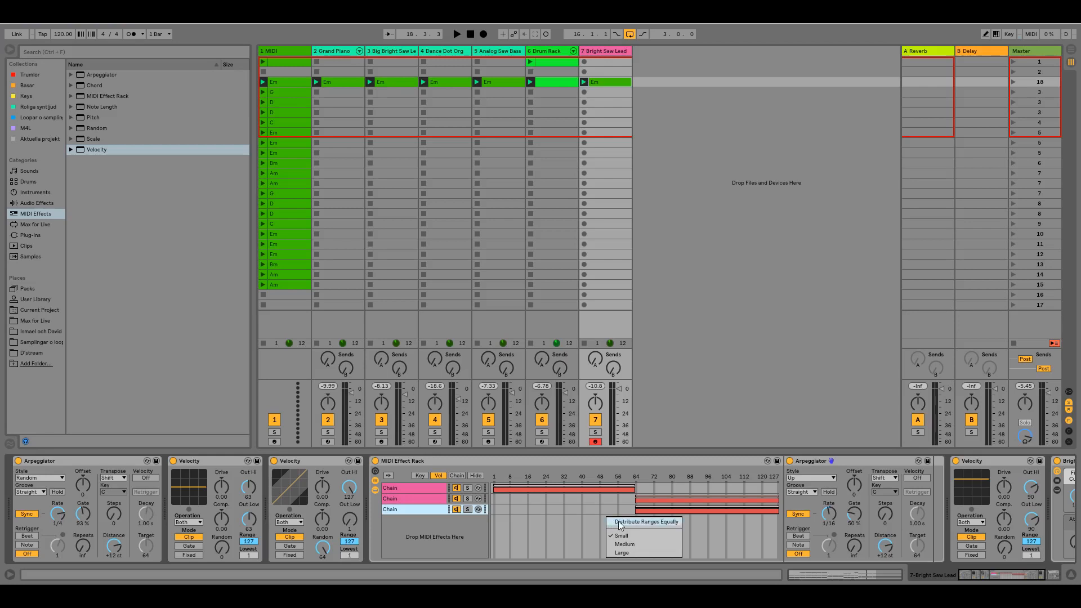
pyautogui.click(620, 523)
pyautogui.press('space')
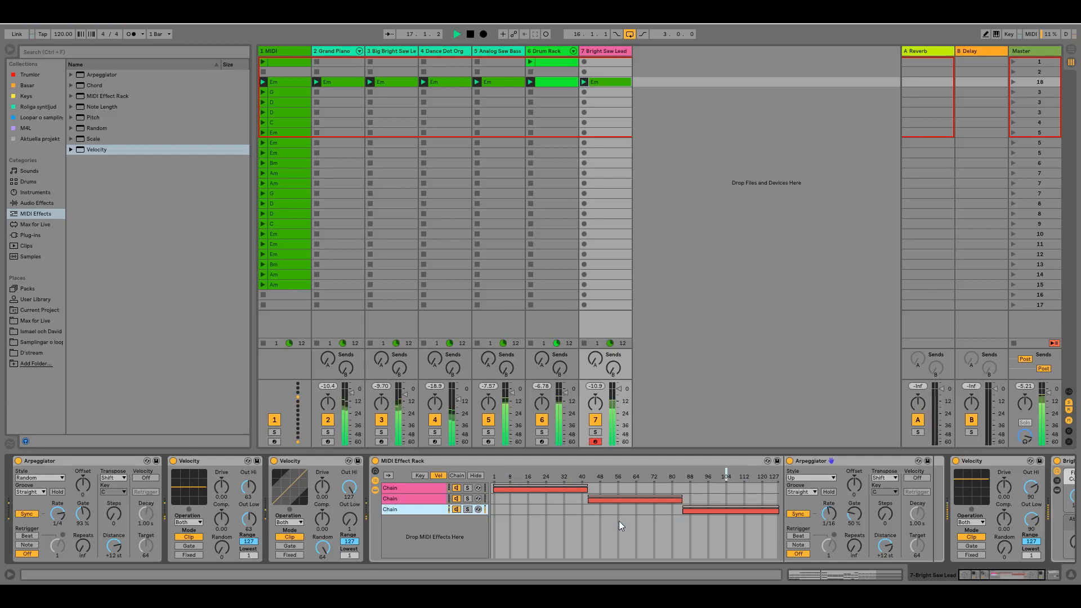
pyautogui.press('space')
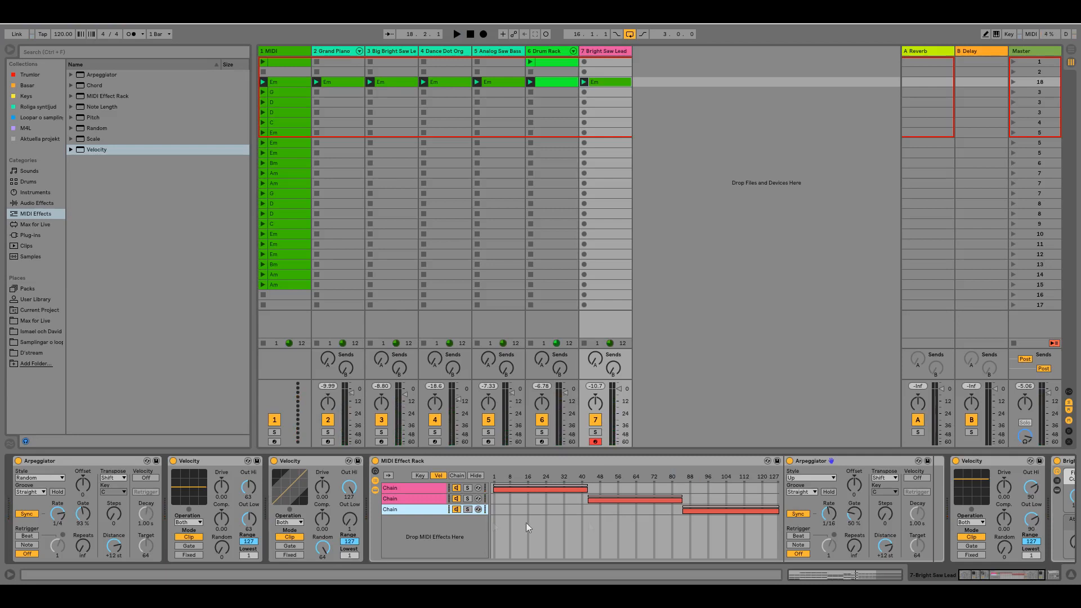
# - Create an empty fourth chain in the rack, distribute the velocity ranges equally, and play the clip
pyautogui.rightClick(416, 524)
pyautogui.click(446, 521)
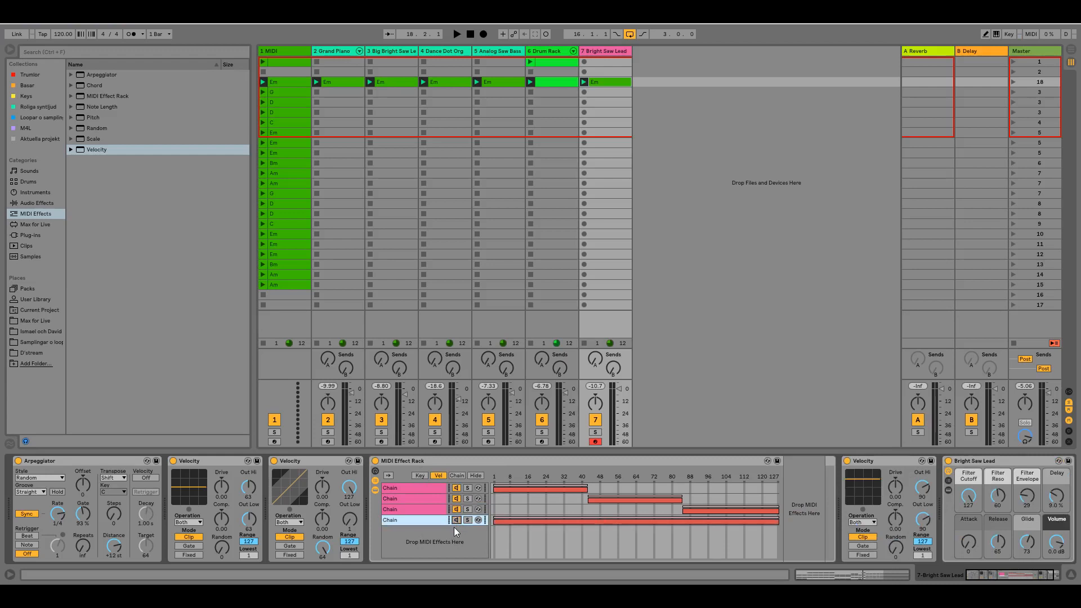
pyautogui.rightClick(580, 536)
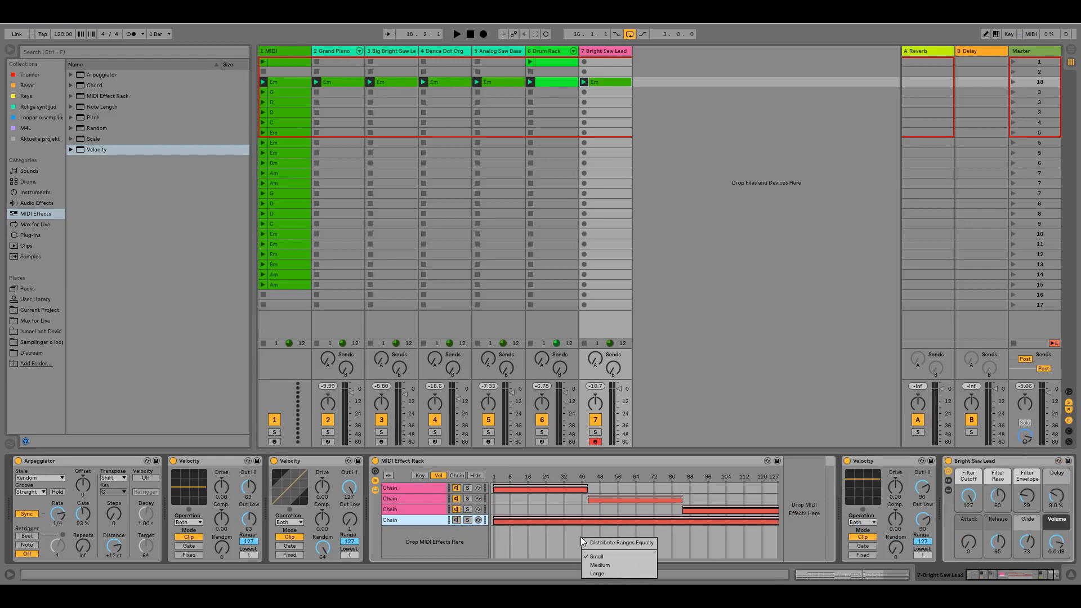
pyautogui.click(609, 543)
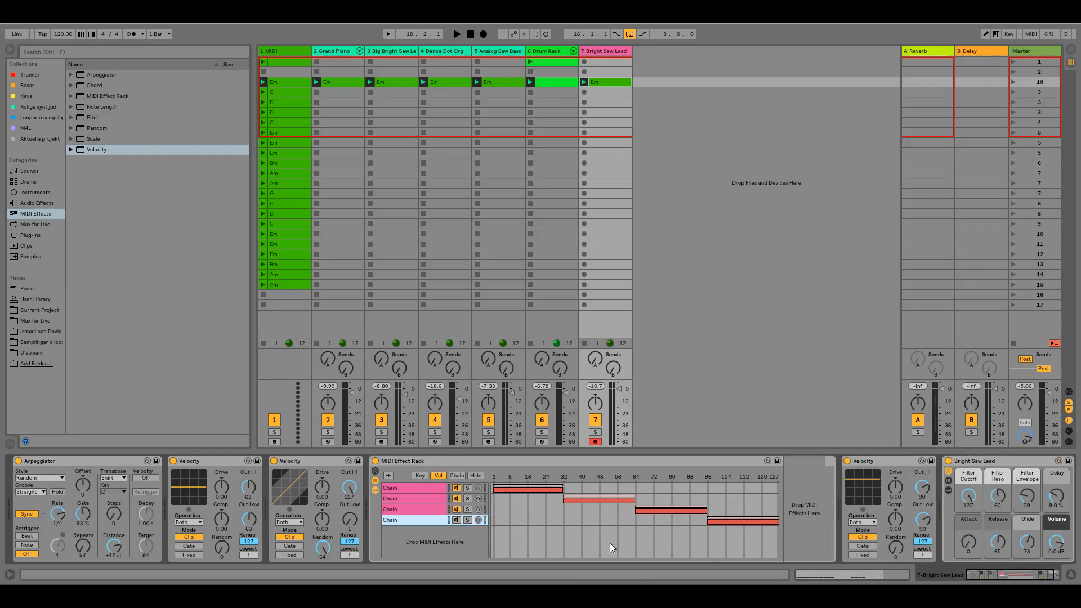
pyautogui.press('space')
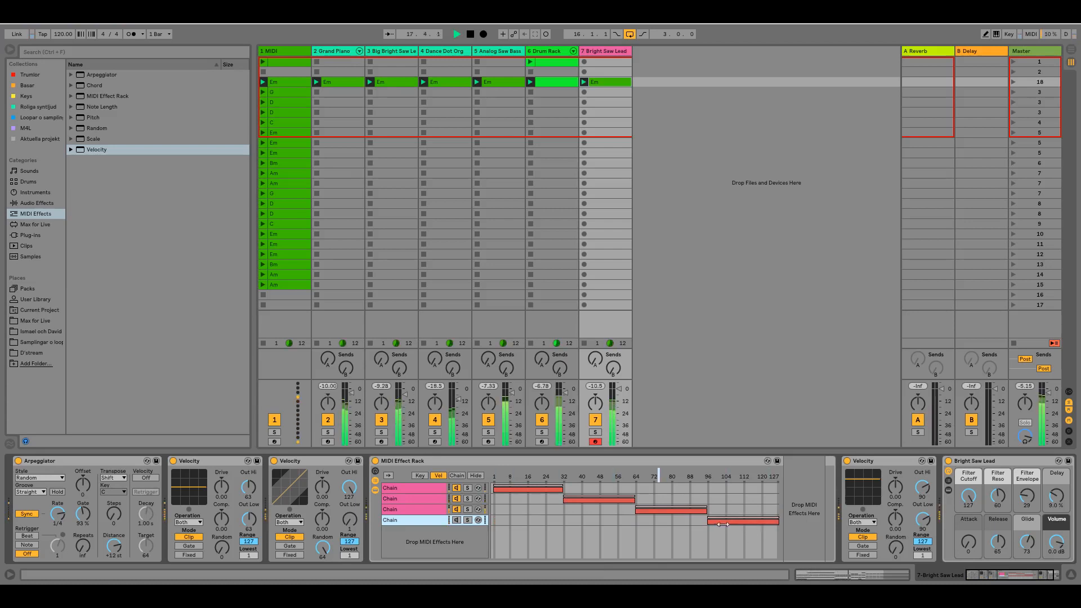
pyautogui.press('space')
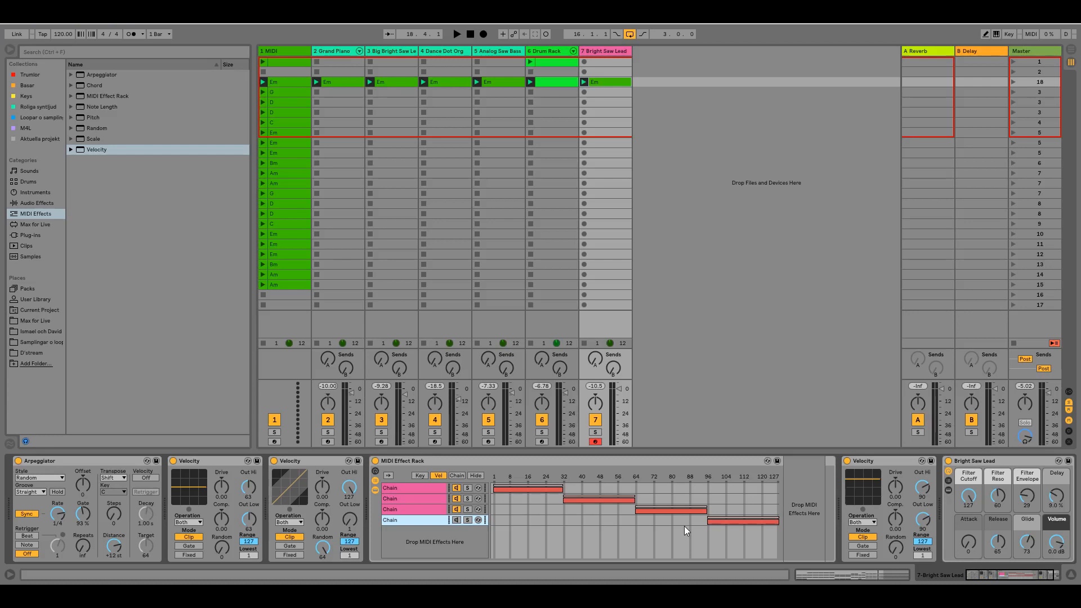
# - Copy the first chain to the end of the rack and add a Chord effect with Shift 1 at +2 st before its Arpeggiator
pyautogui.click(424, 491)
pyautogui.moveTo(423, 489); pyautogui.dragTo(429, 538)
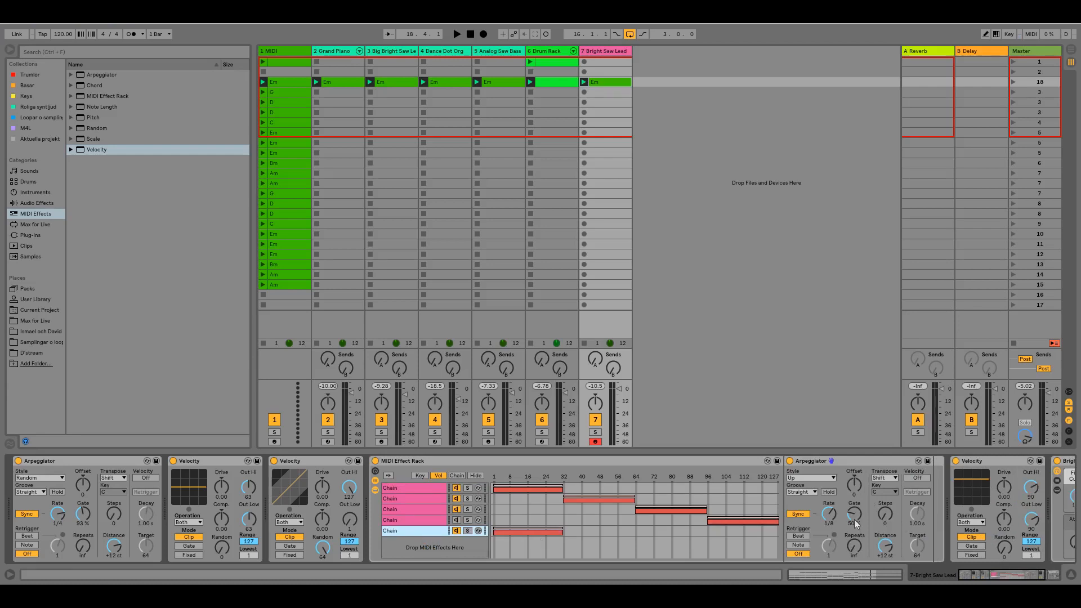
pyautogui.moveTo(97, 85); pyautogui.dragTo(787, 498)
pyautogui.write('2')
pyautogui.press('Return')
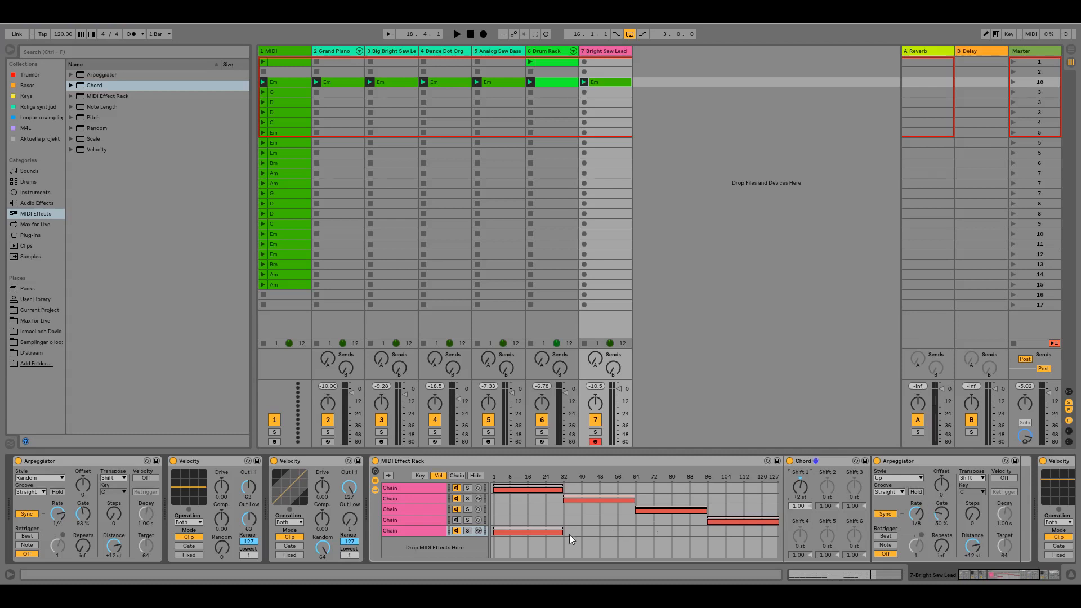
# - Solo the fifth chain, extend its velocity range up to 127, and play the clip
pyautogui.click(468, 531)
pyautogui.moveTo(562, 532); pyautogui.dragTo(826, 535)
pyautogui.press('space')
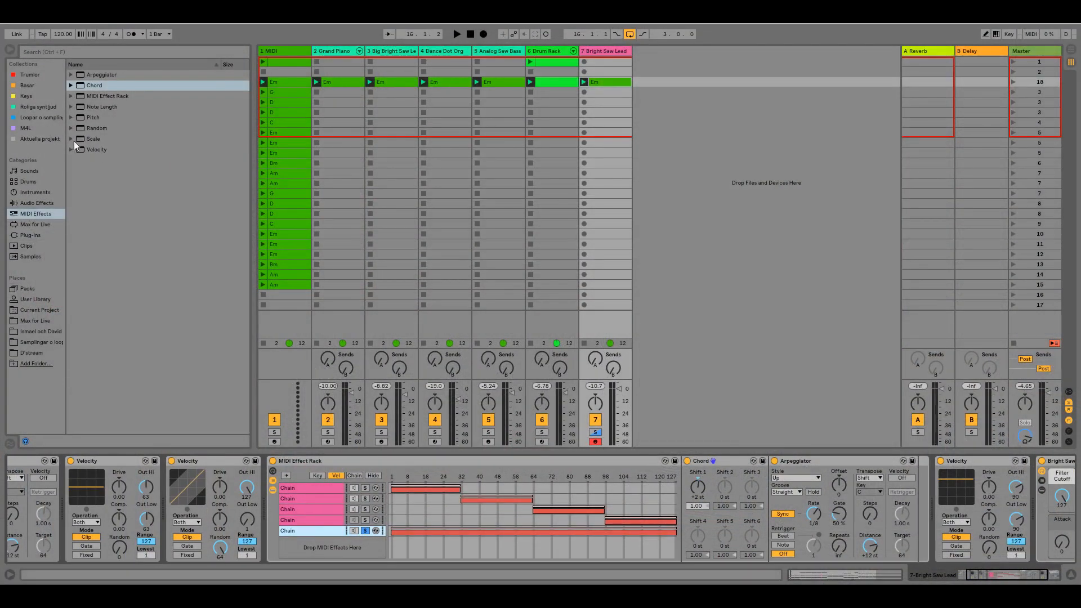
# - Add the C Minor Scale preset after the last Velocity effect with Base set to E, and play the clip
pyautogui.click(72, 141)
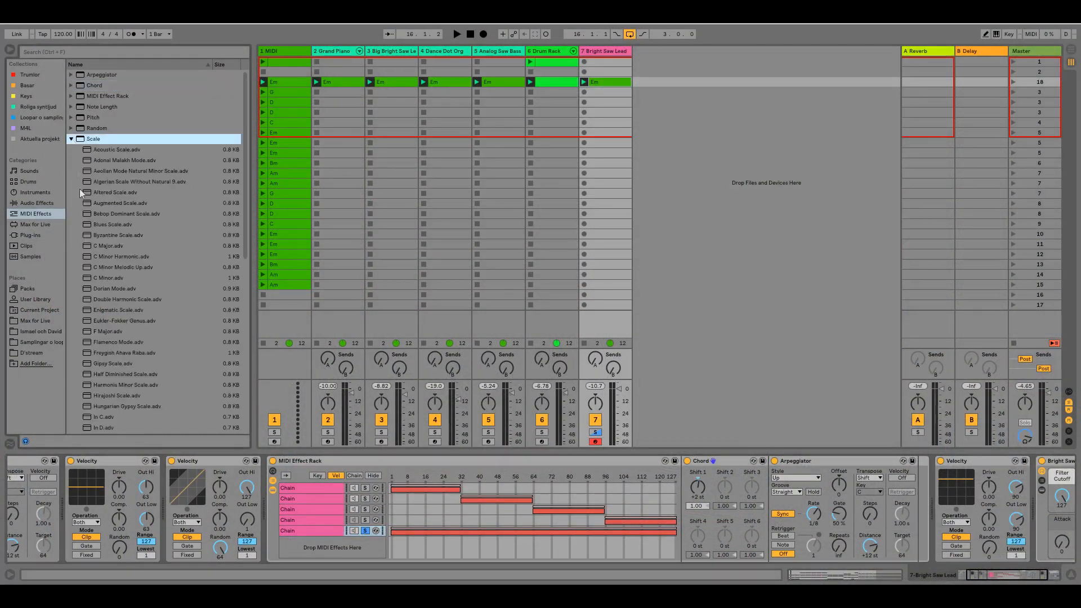
pyautogui.click(86, 278)
pyautogui.moveTo(403, 309)
pyautogui.mouseDown()
pyautogui.moveTo(974, 459)
pyautogui.moveTo(1030, 486)
pyautogui.moveTo(1047, 461)
pyautogui.mouseUp()
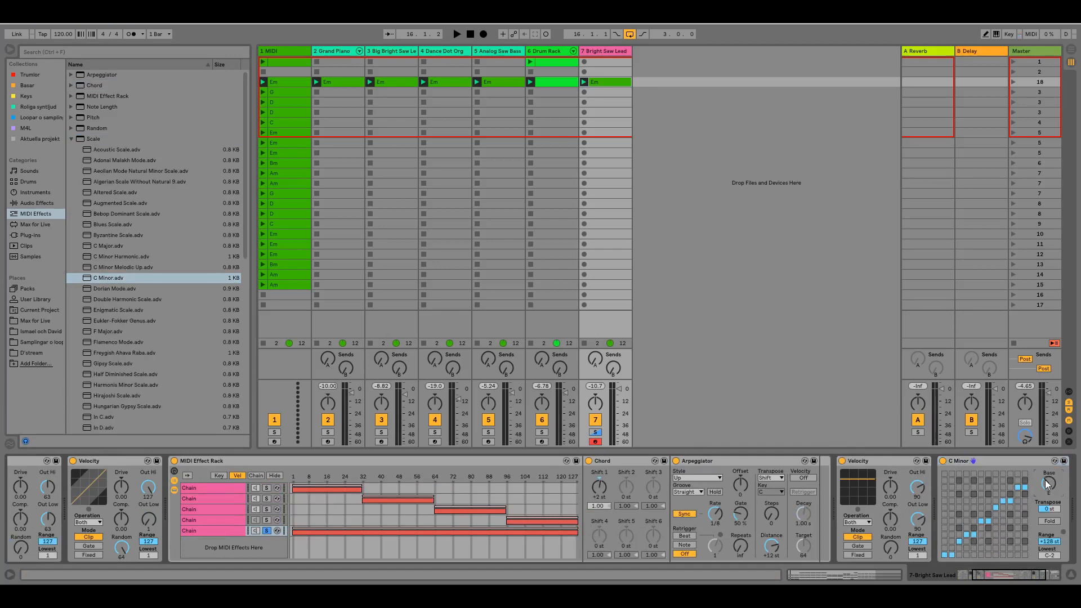
pyautogui.press('space')
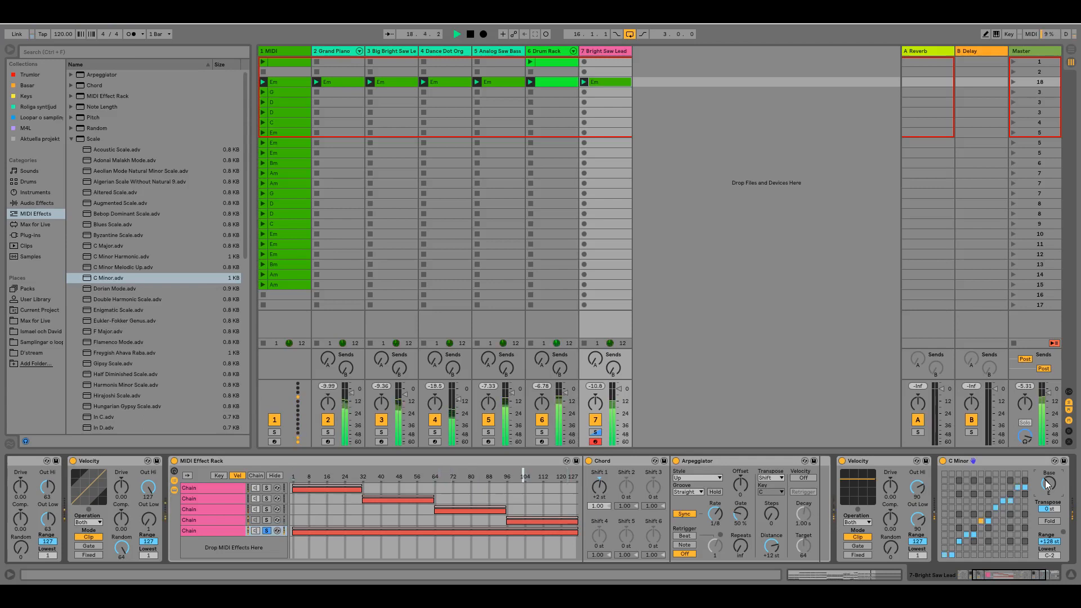
pyautogui.press('space')
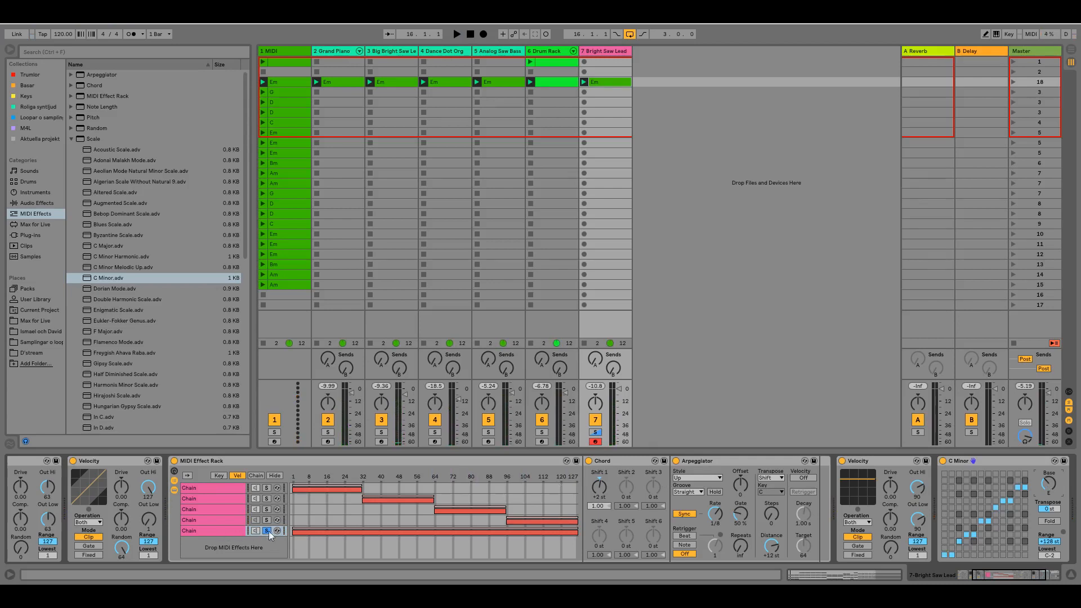
# - Duplicate the fifth chain and set the copy's Chord Shift 1 to -1 st and Arpeggiator Style to Down
pyautogui.rightClick(236, 534)
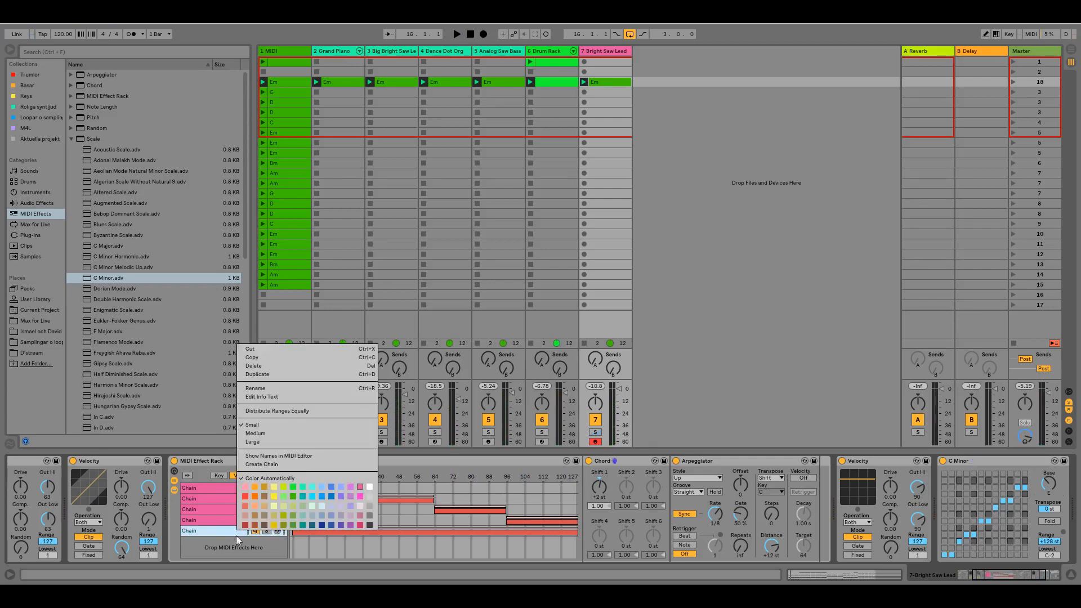
pyautogui.click(261, 374)
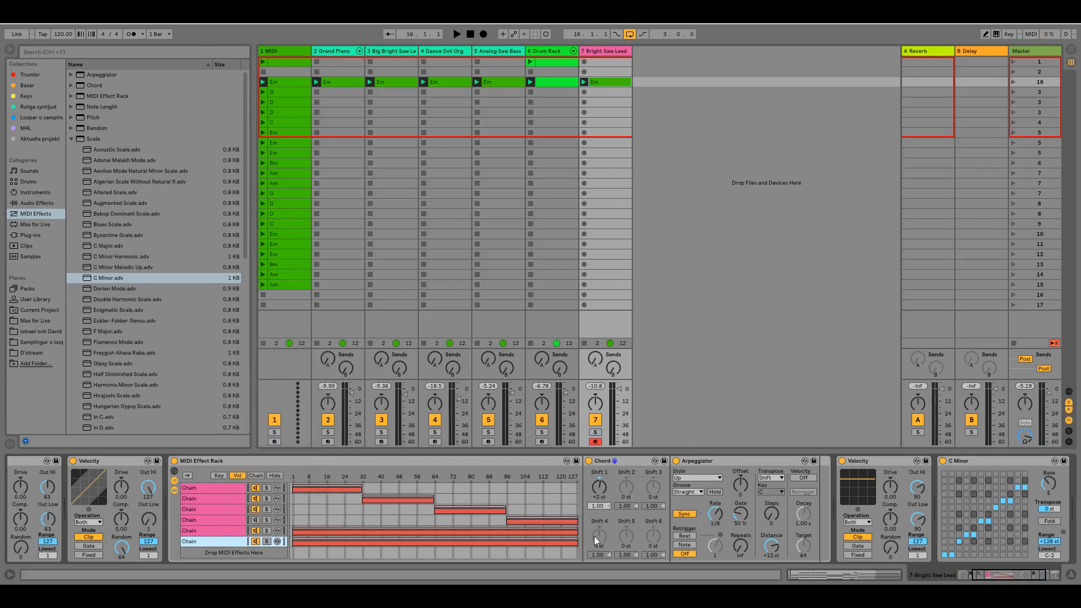
pyautogui.click(601, 498)
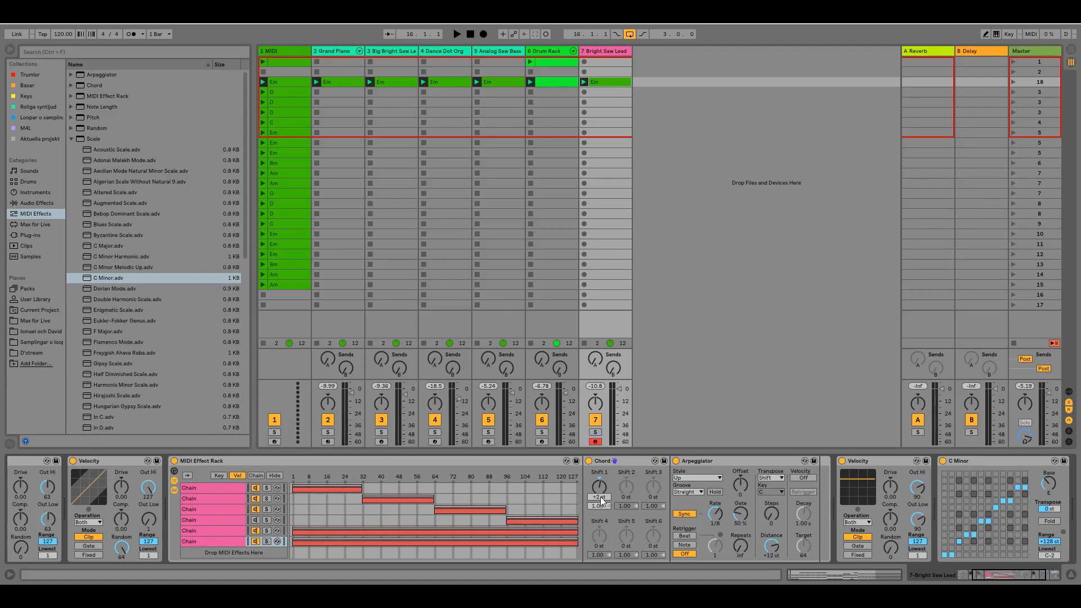
pyautogui.write('-')
pyautogui.press('Return')
pyautogui.click(684, 477)
pyautogui.click(697, 335)
# - Audition the sixth chain on its own by soloing it during playback, and switch its solo off again
pyautogui.click(266, 541)
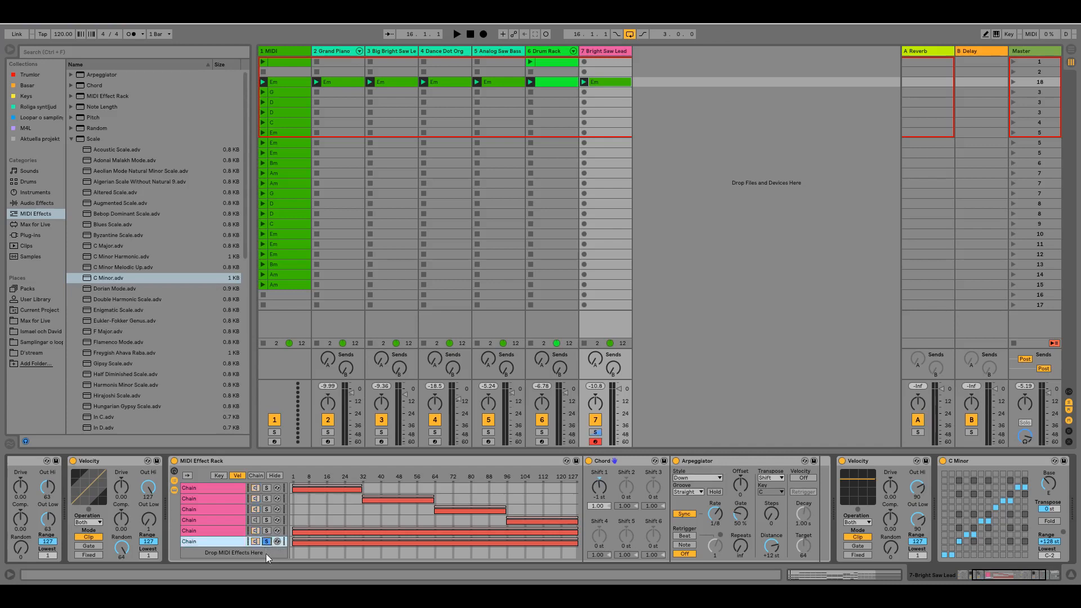
pyautogui.press('space')
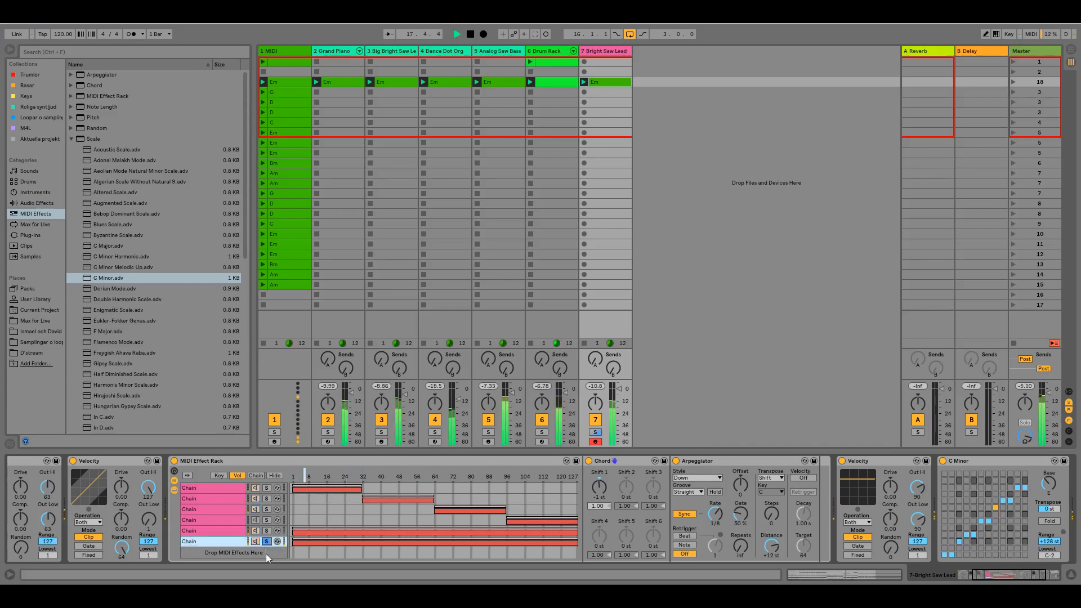
pyautogui.press('space')
pyautogui.click(266, 541)
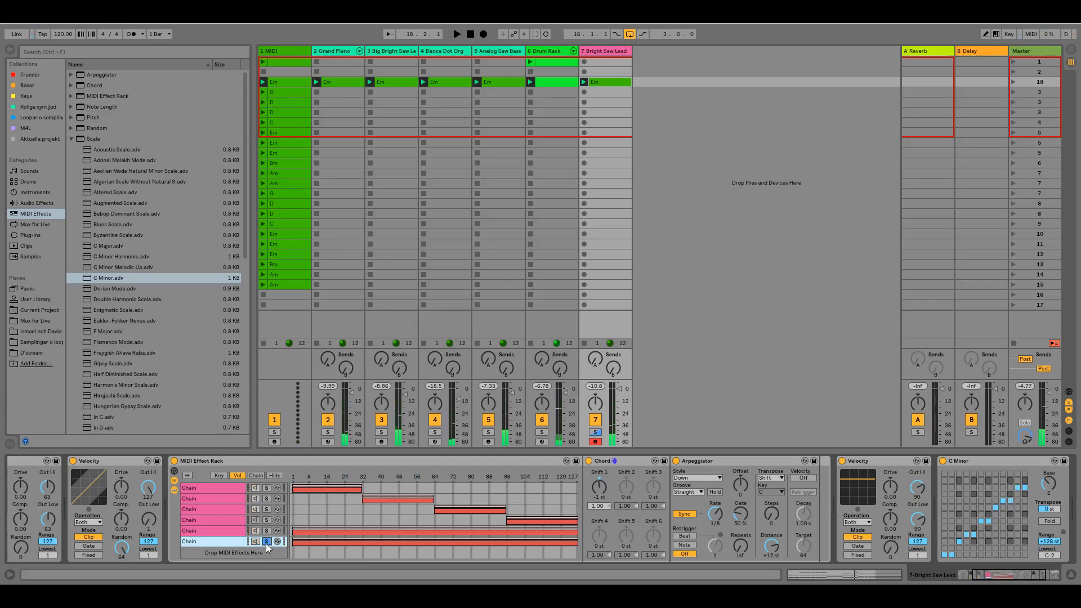
# - Distribute the six chains' velocity ranges equally and play the clip
pyautogui.rightClick(387, 552)
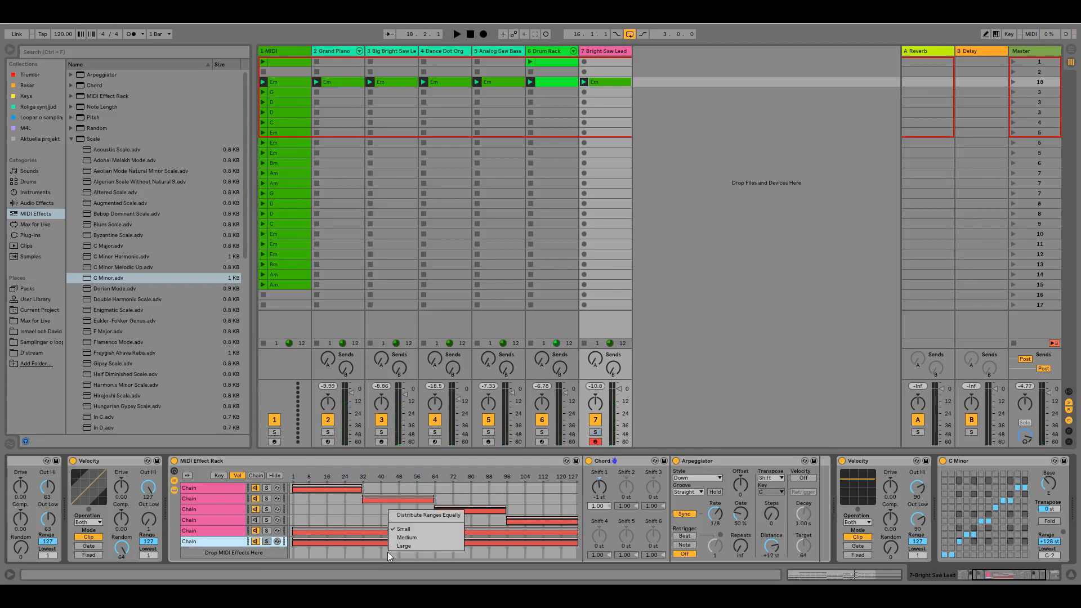
pyautogui.click(427, 515)
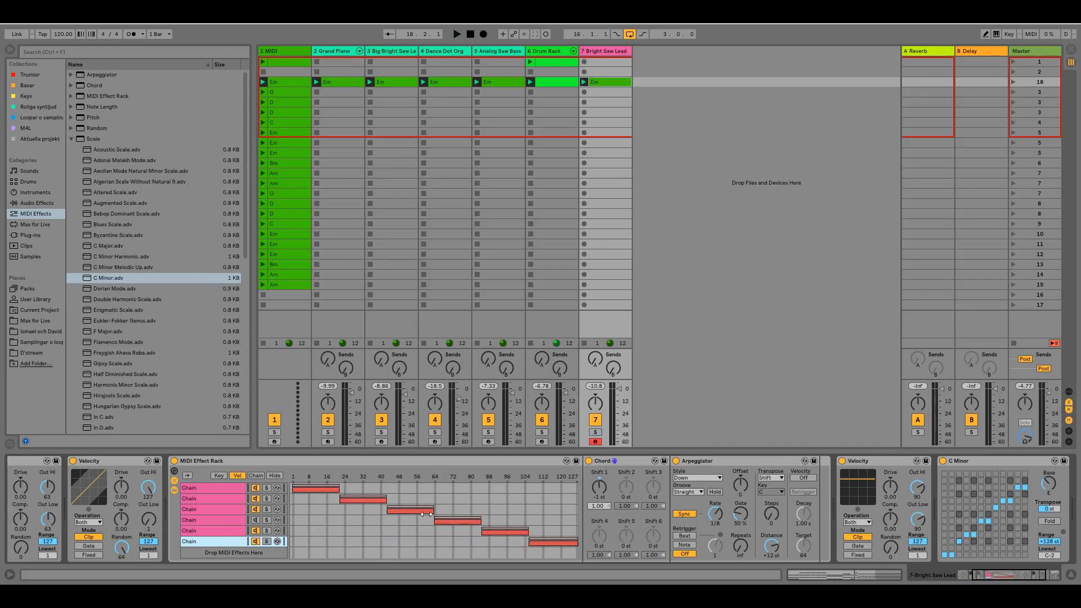
pyautogui.press('space')
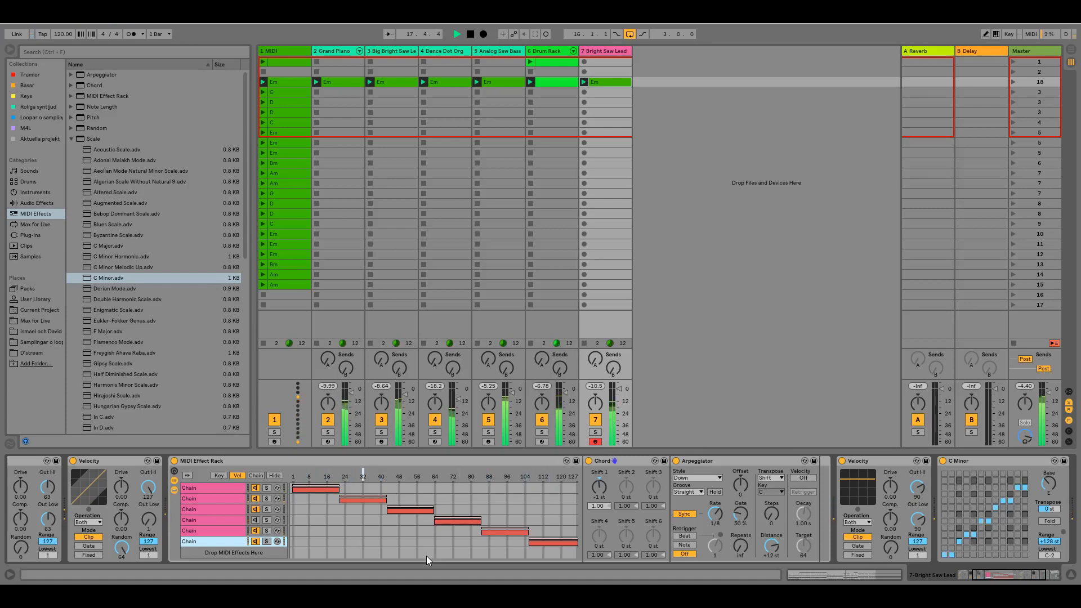
pyautogui.press('space')
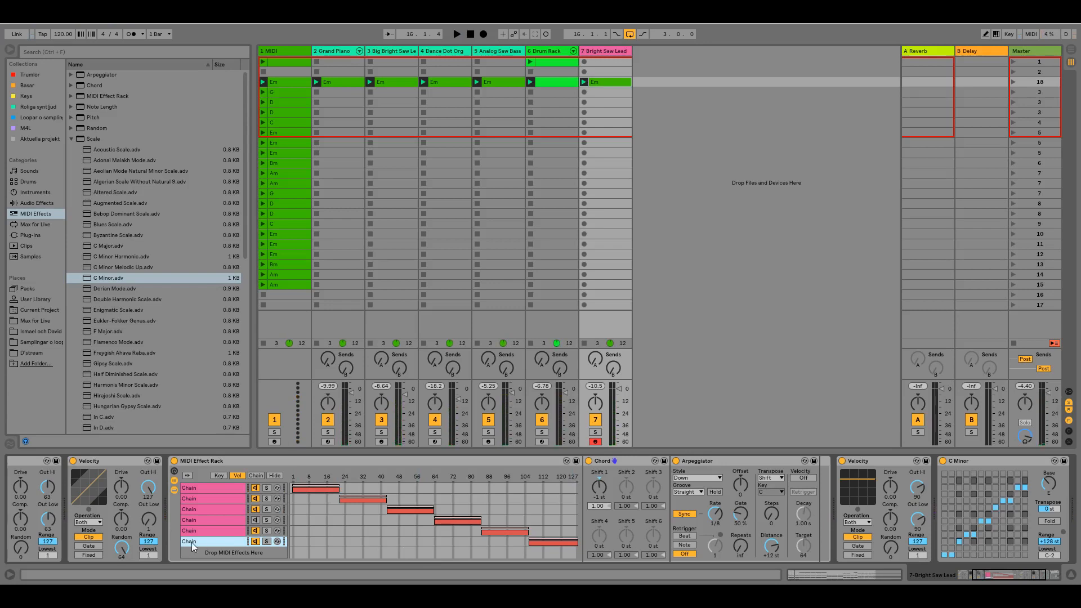
# - Duplicate the sixth chain and set the copy's Chord Shift 1 to -3 st
pyautogui.rightClick(214, 542)
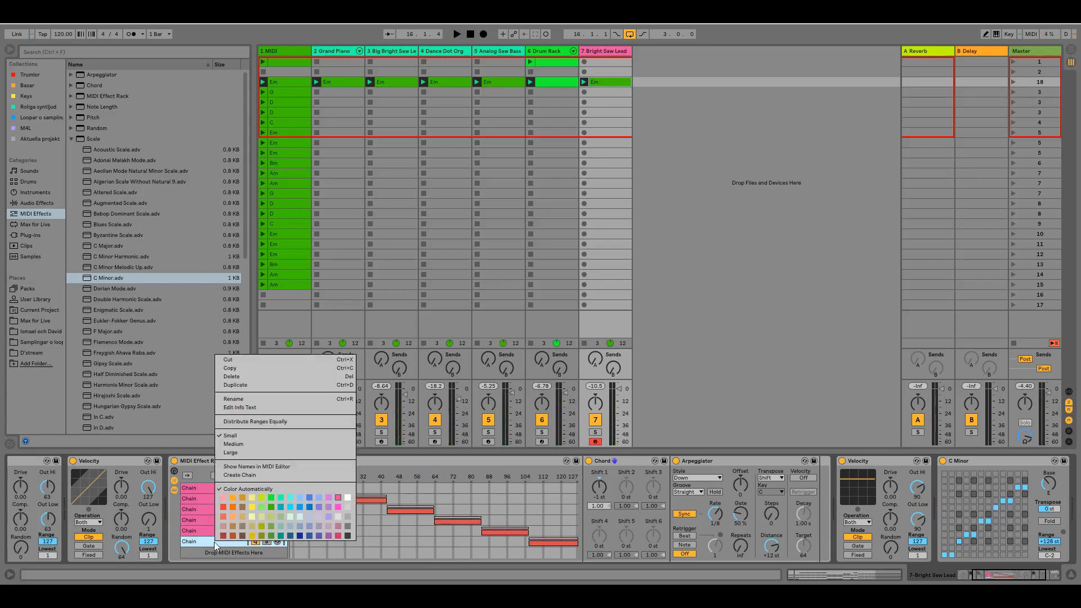
pyautogui.click(262, 384)
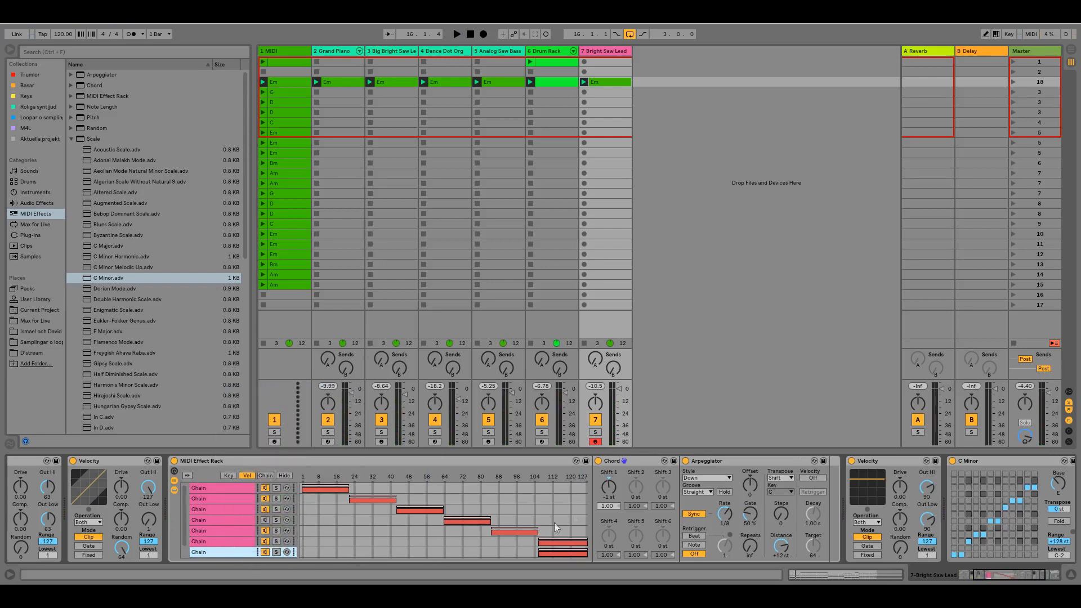
pyautogui.click(609, 497)
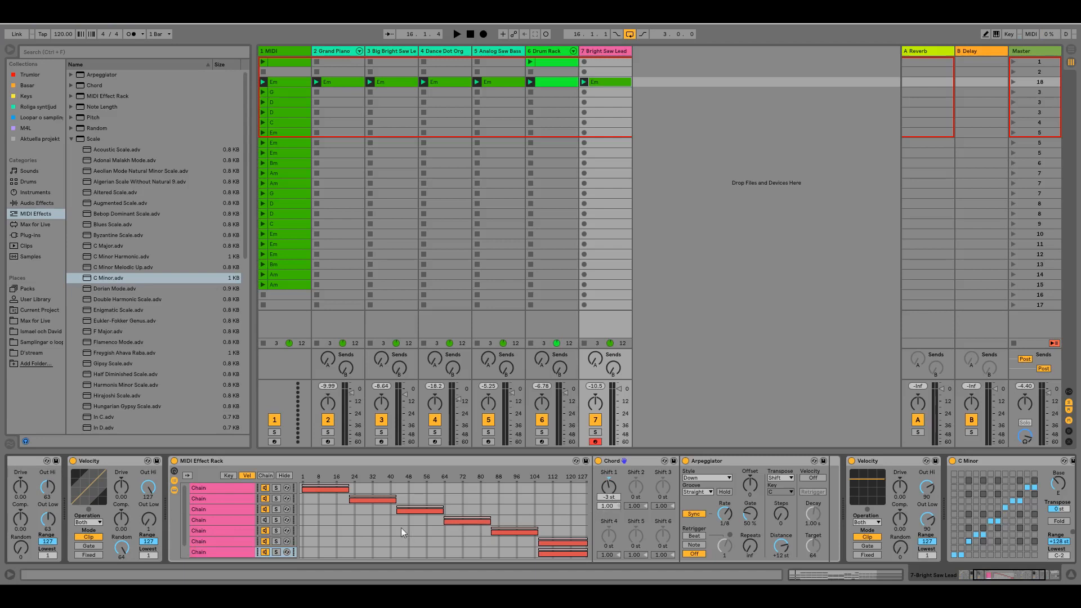
# - Duplicate the fifth chain and set the copy's Chord Shift 1 to +4 st
pyautogui.click(216, 532)
pyautogui.rightClick(216, 531)
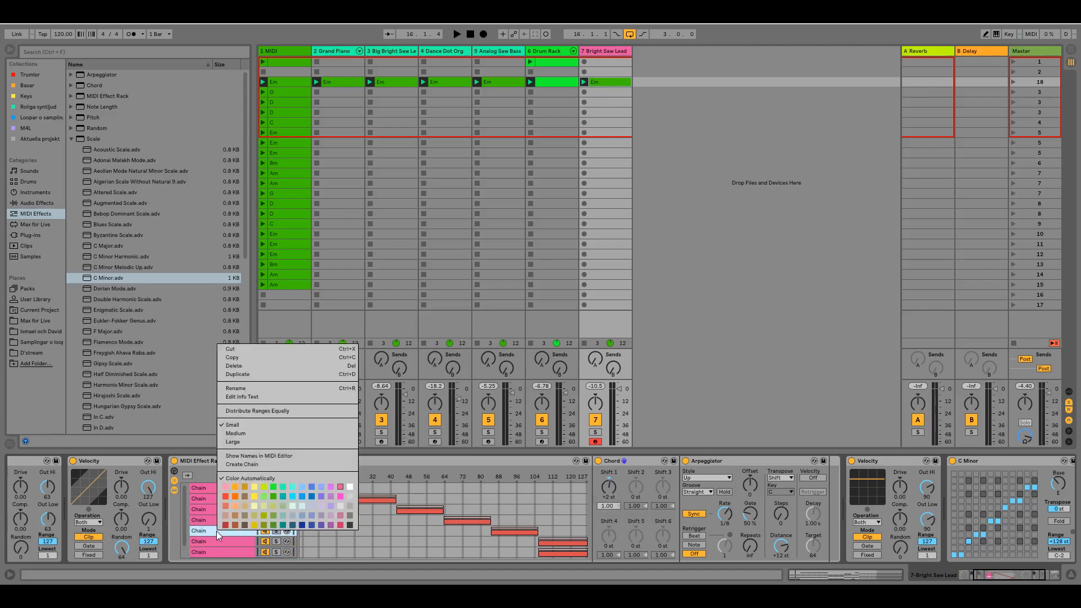
pyautogui.click(243, 374)
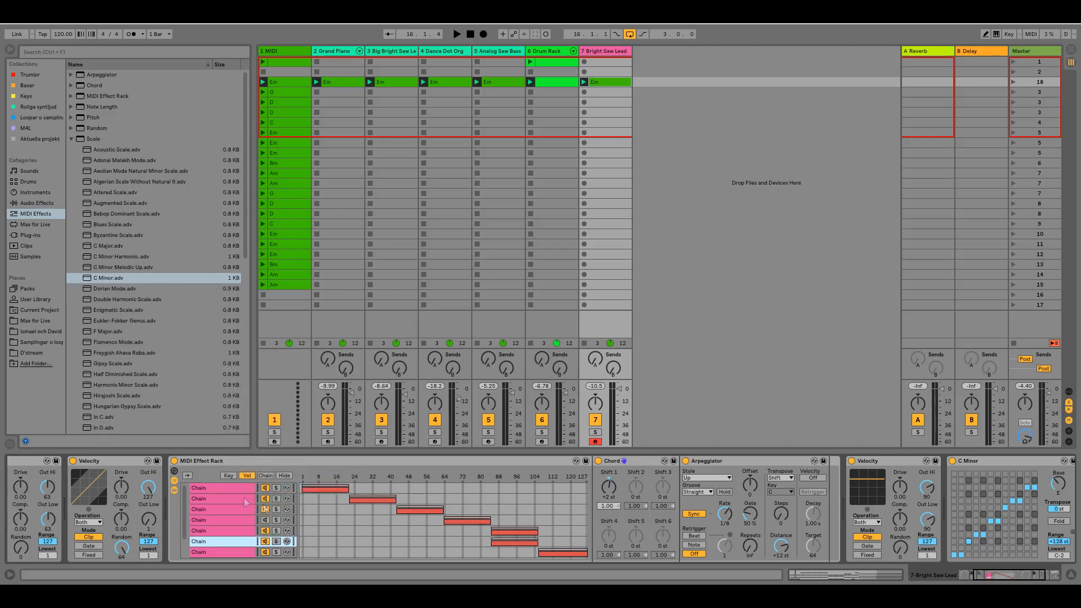
pyautogui.click(616, 491)
pyautogui.press('Up')
pyautogui.press('Up')
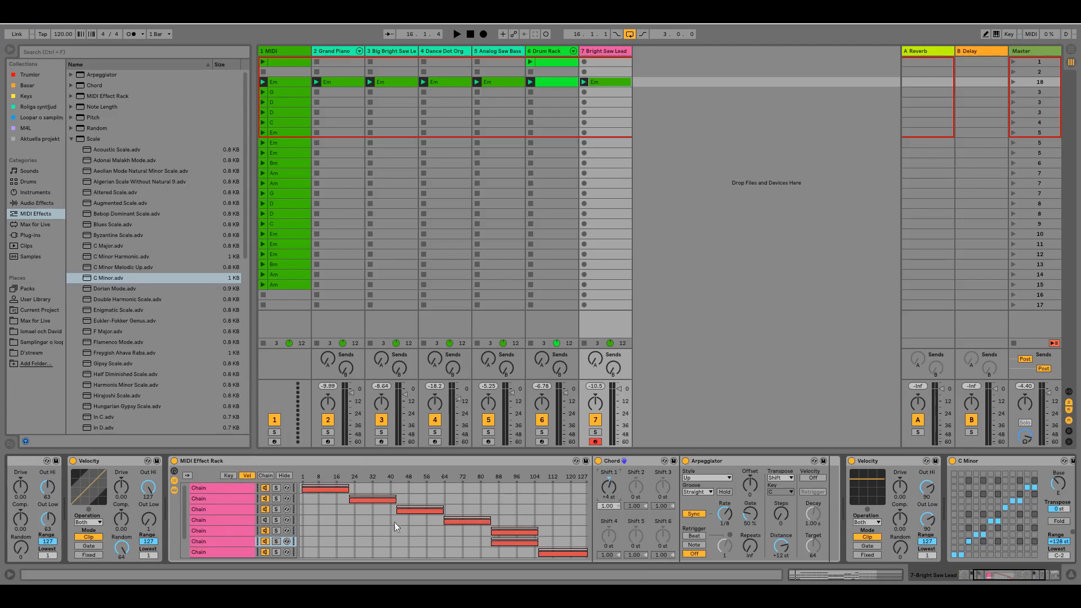
# - Distribute the velocity ranges of all chains in the rack equally and play the clip
pyautogui.rightClick(408, 532)
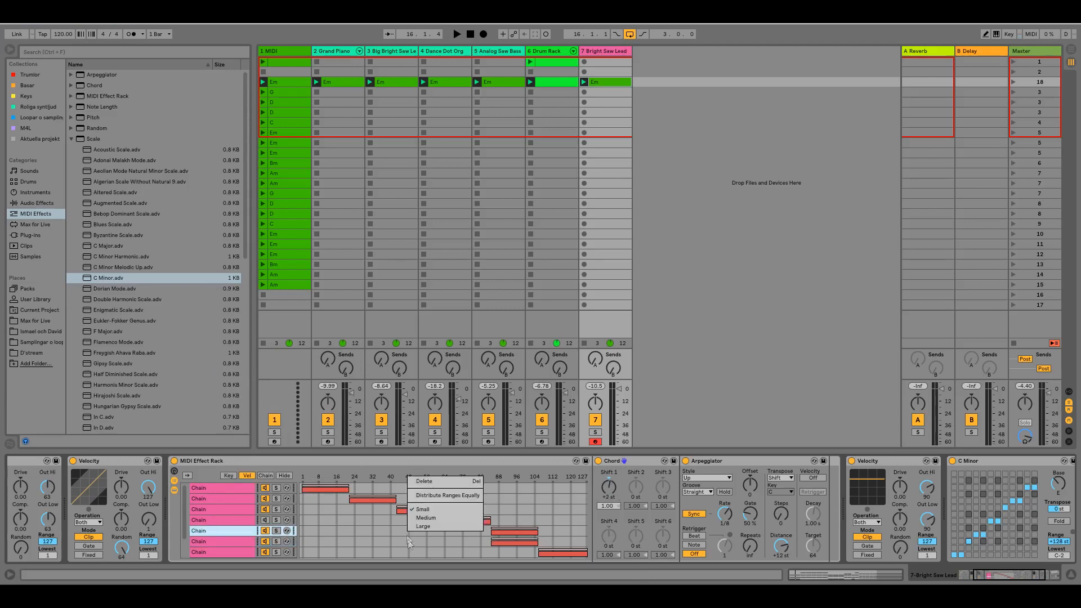
pyautogui.click(445, 496)
pyautogui.press('space')
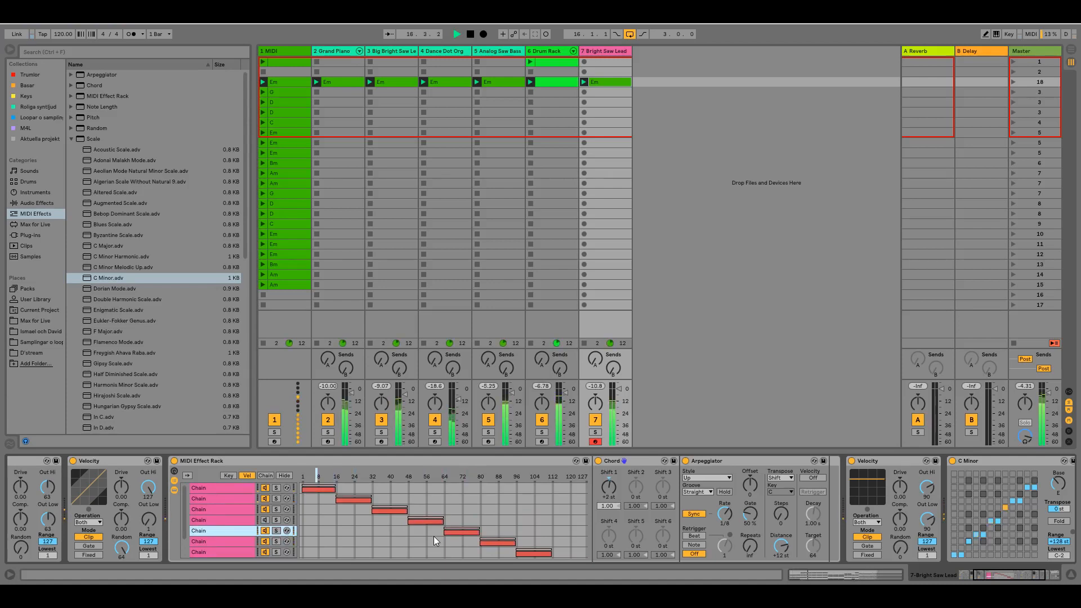
pyautogui.scroll(-1, 434, 536)
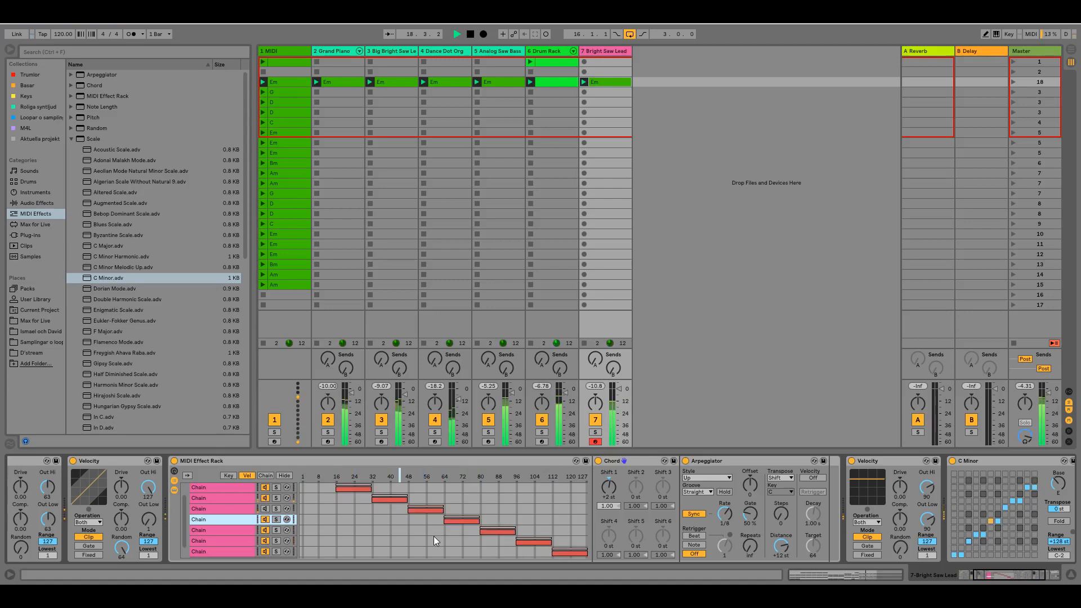
pyautogui.scroll(1, 434, 536)
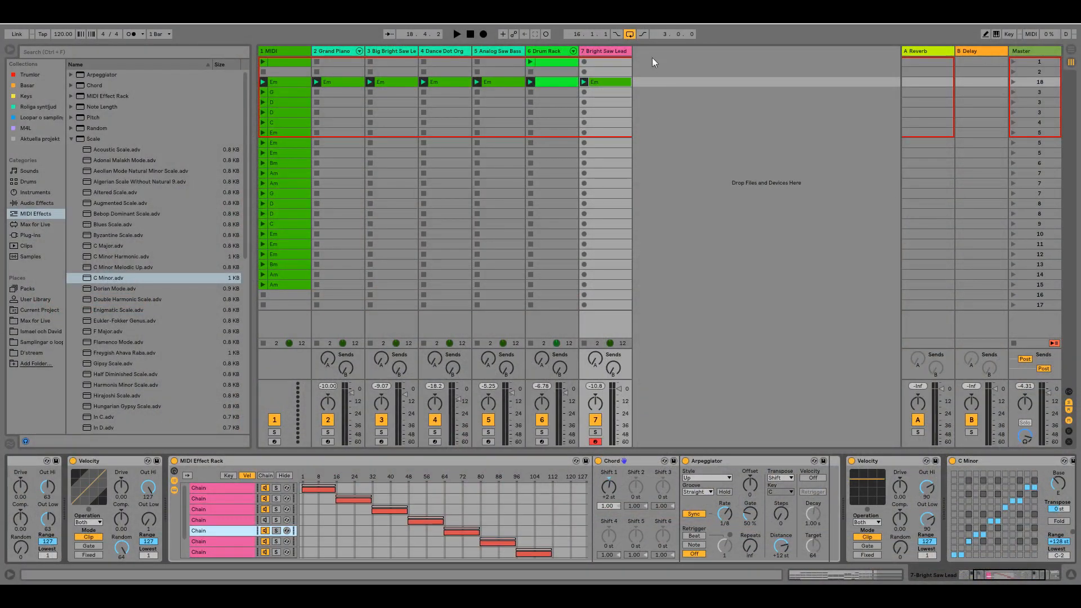
# - Insert a new MIDI track after Bright Saw Lead and set its MIDI From input to 7-Bright Saw Lead
pyautogui.rightClick(652, 57)
pyautogui.press('Escape')
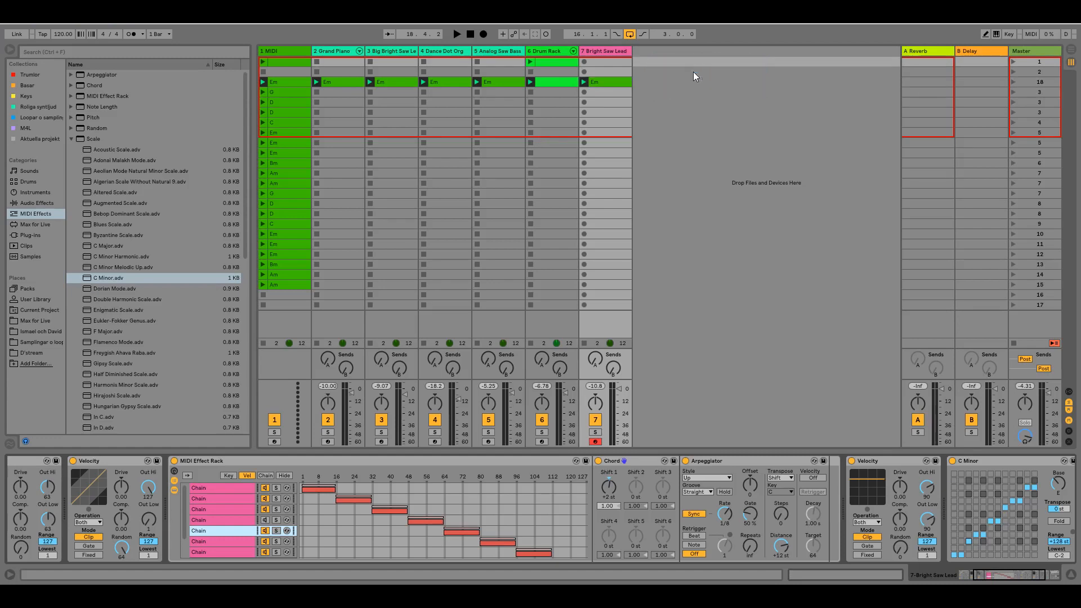
pyautogui.click(693, 72)
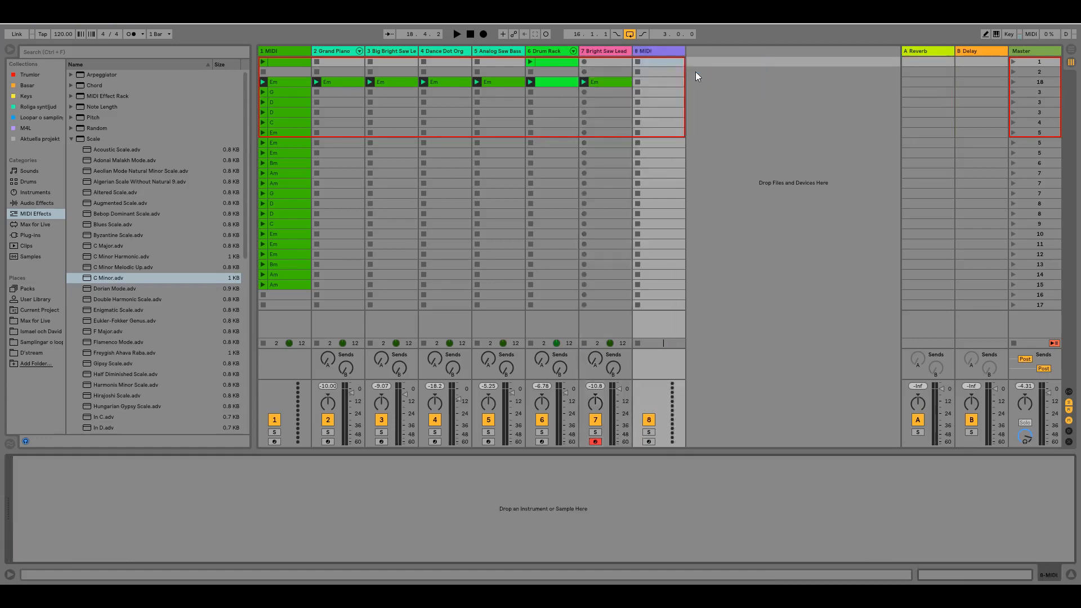
pyautogui.click(1069, 392)
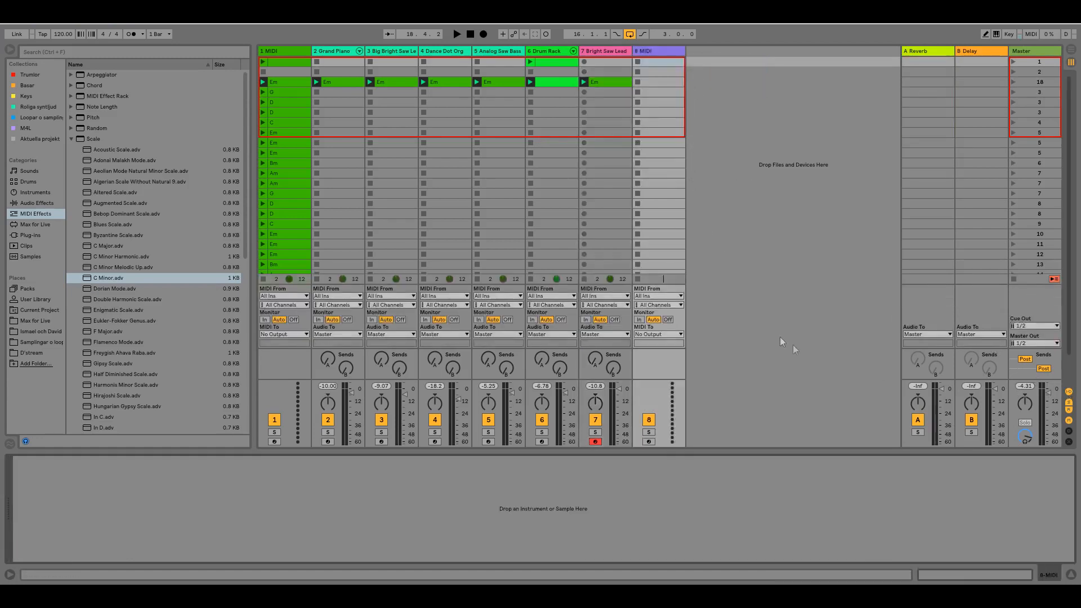
pyautogui.click(648, 295)
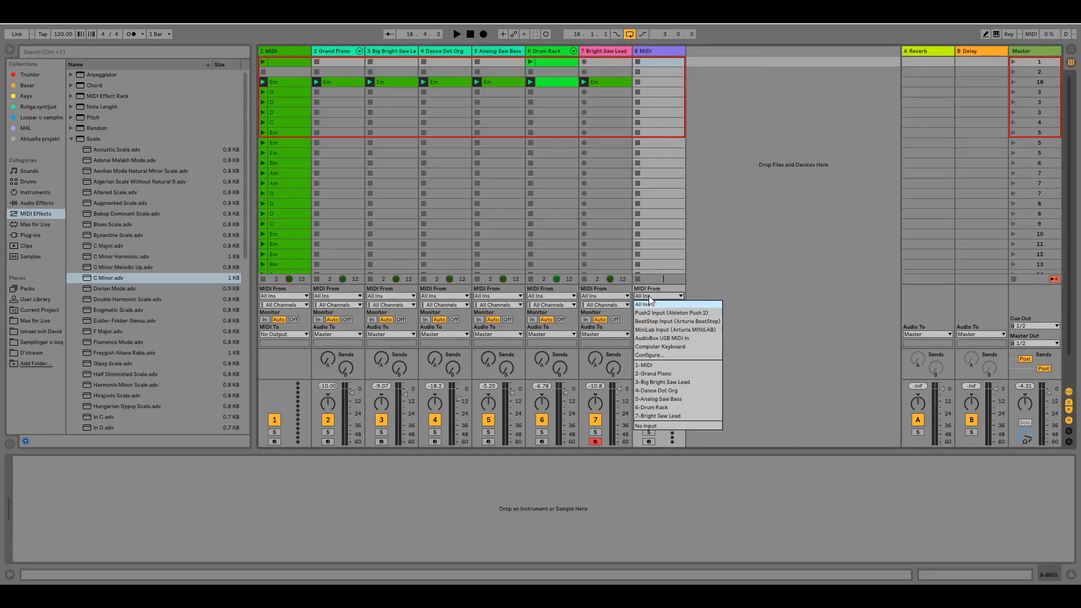
pyautogui.click(657, 415)
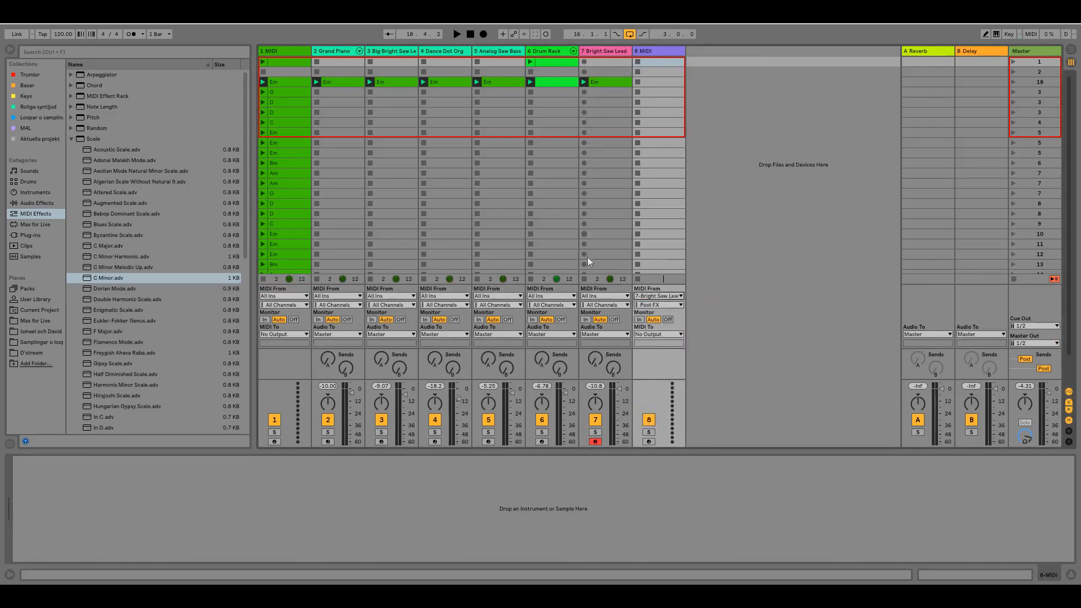
# - Arm the new MIDI track and record the generated melody into its empty slot in the Em row
pyautogui.click(648, 441)
pyautogui.click(637, 82)
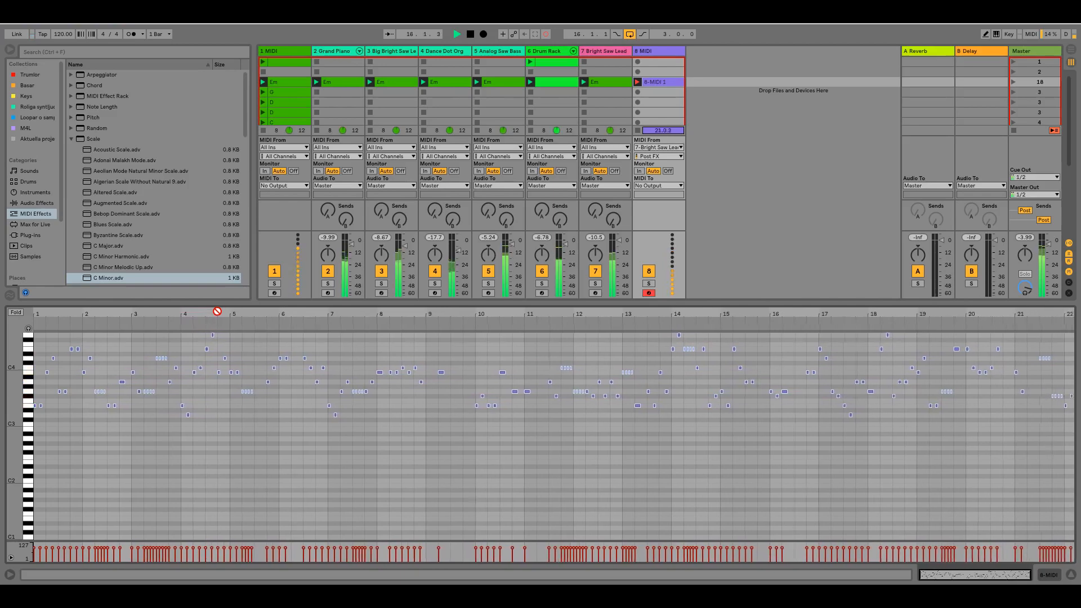
pyautogui.press('space')
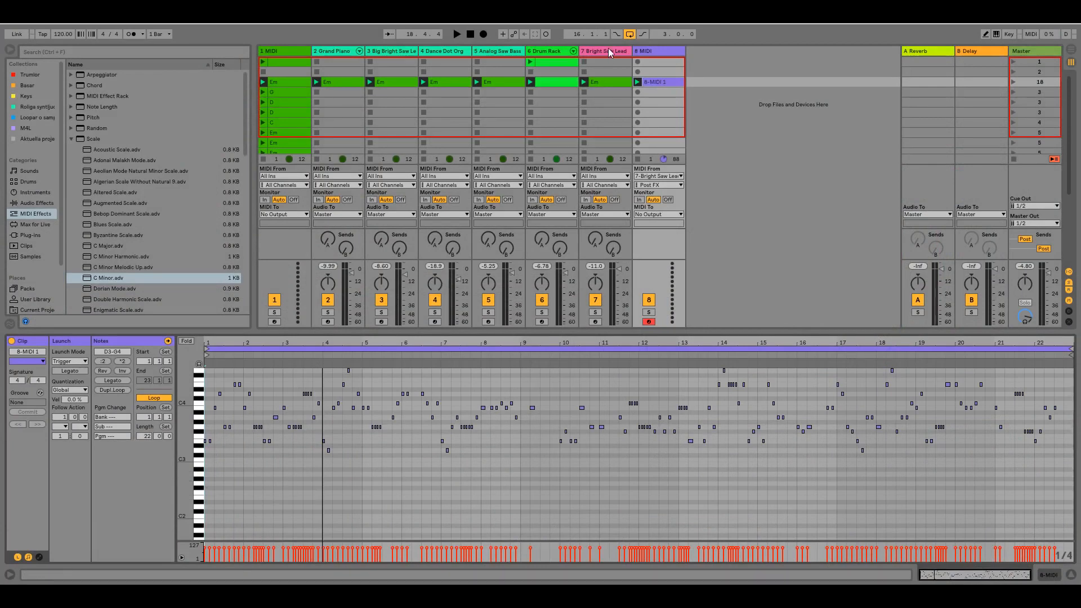
# - Move the Bright Saw Lead instrument from track 7's device chain onto the new MIDI track 8
pyautogui.doubleClick(608, 49)
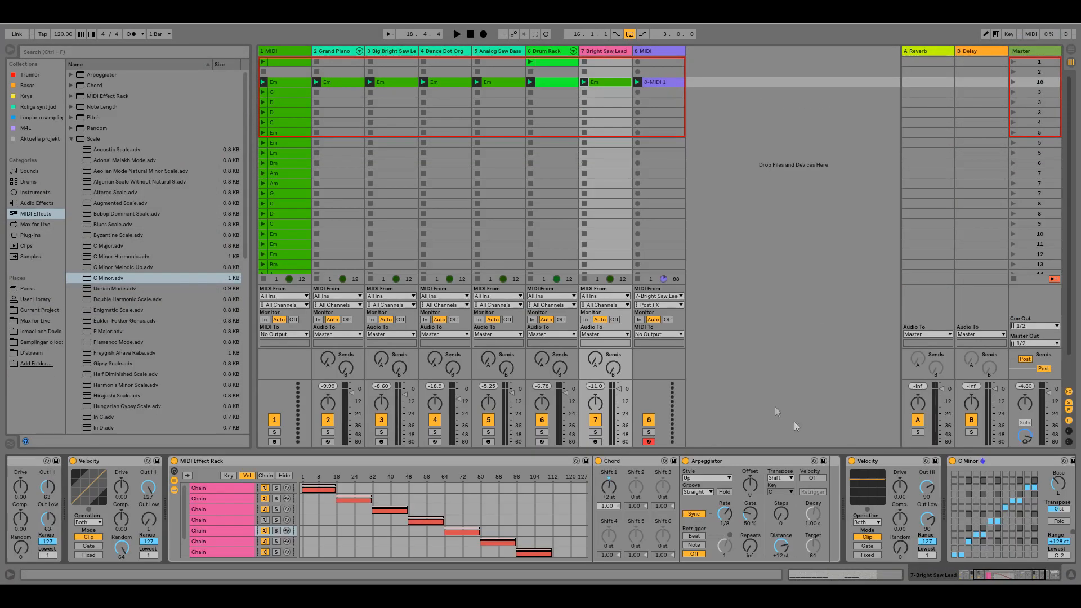
pyautogui.moveTo(1023, 576); pyautogui.dragTo(1039, 572)
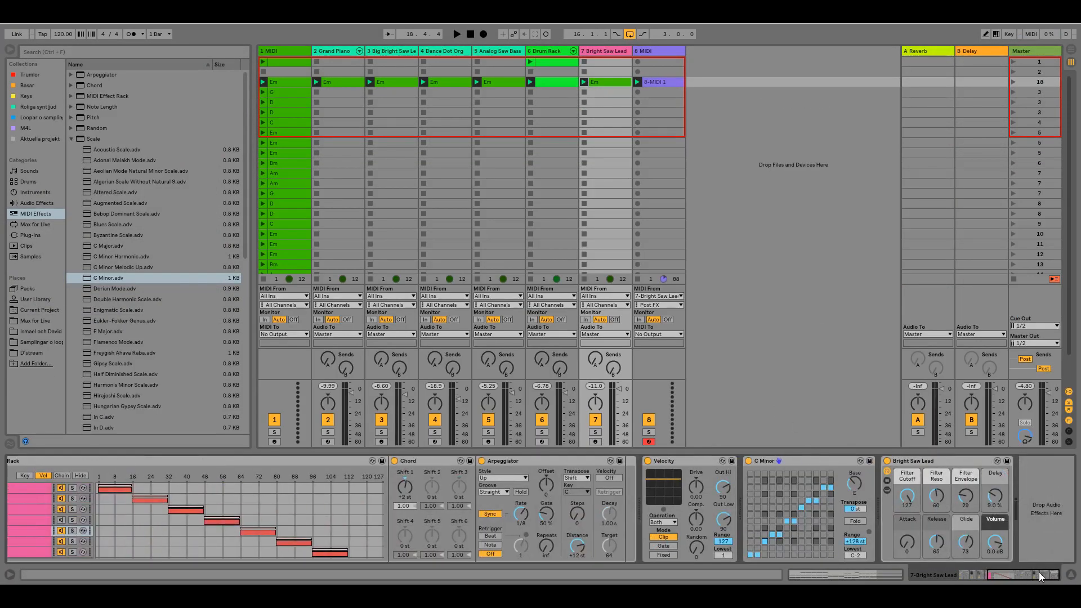
pyautogui.click(964, 458)
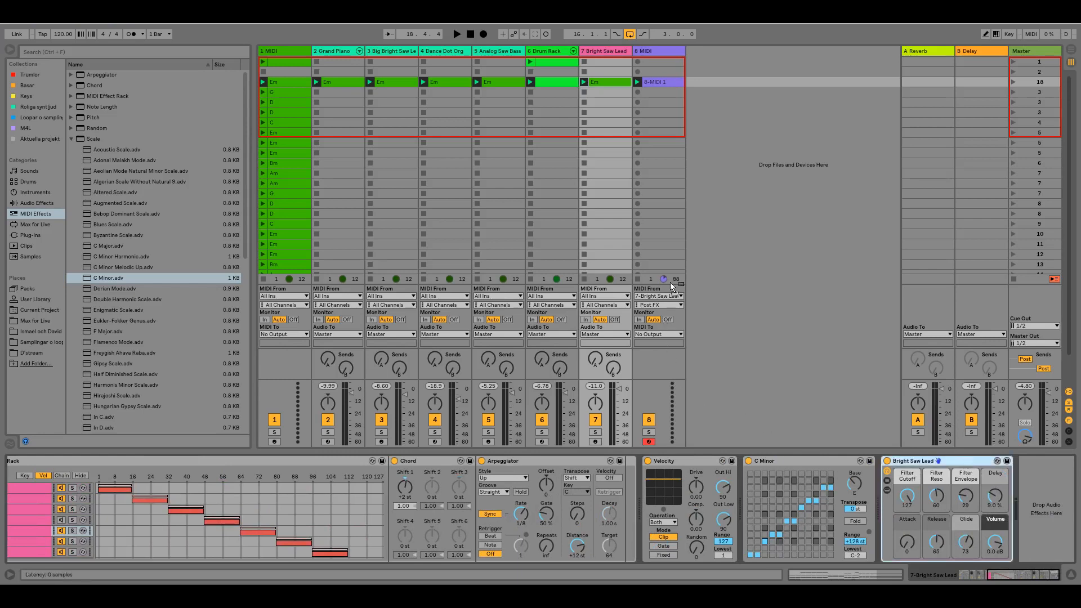
pyautogui.moveTo(670, 282); pyautogui.dragTo(671, 282)
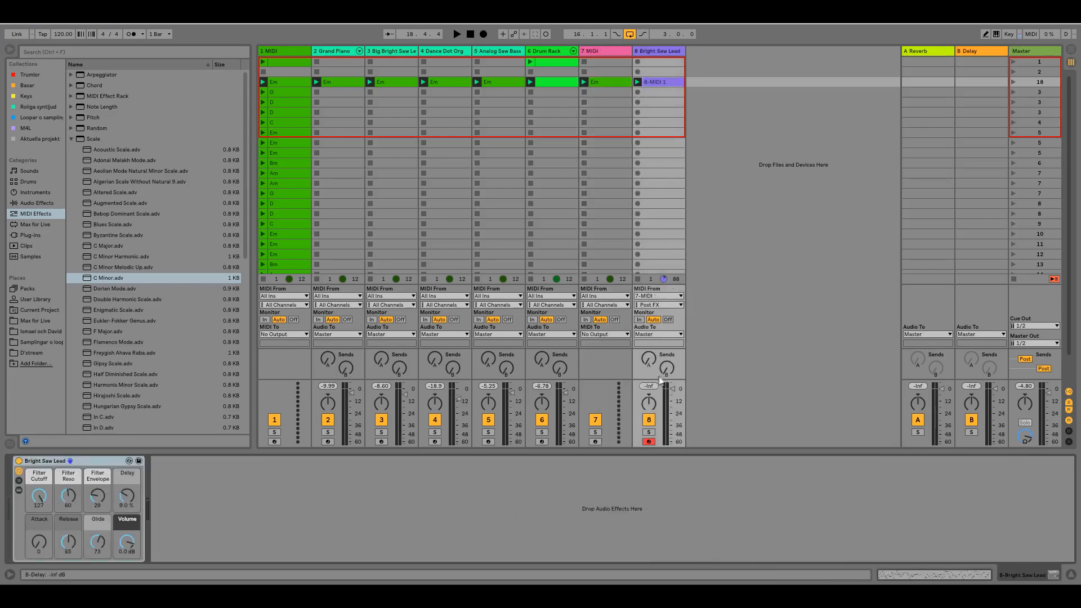
# - Set monitoring to Off on track 8, then play the recorded 8-MIDI clip and display its notes
pyautogui.click(668, 320)
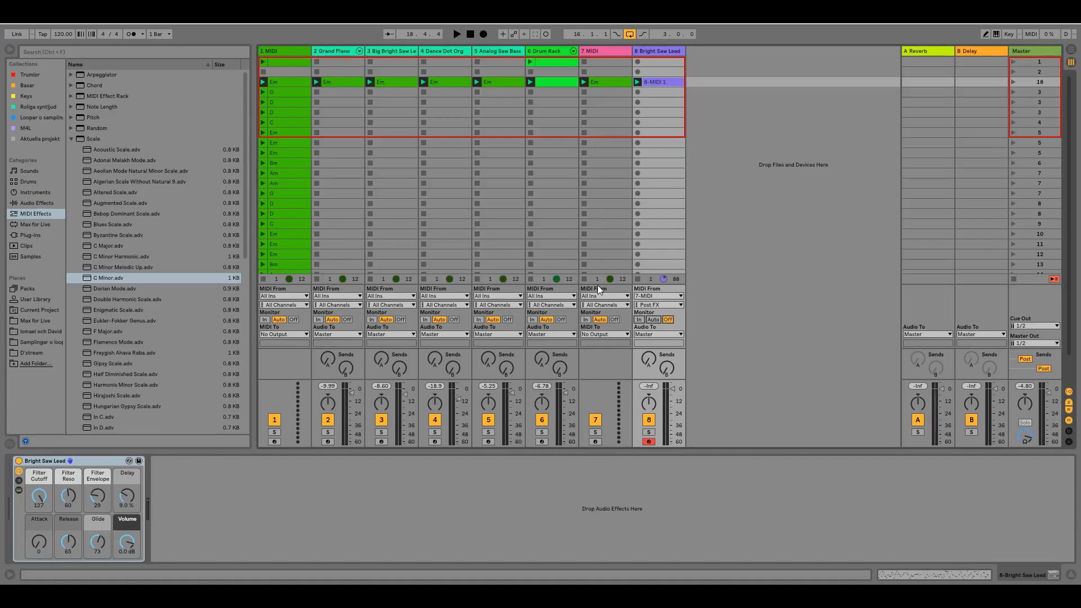
pyautogui.click(638, 82)
pyautogui.click(657, 80)
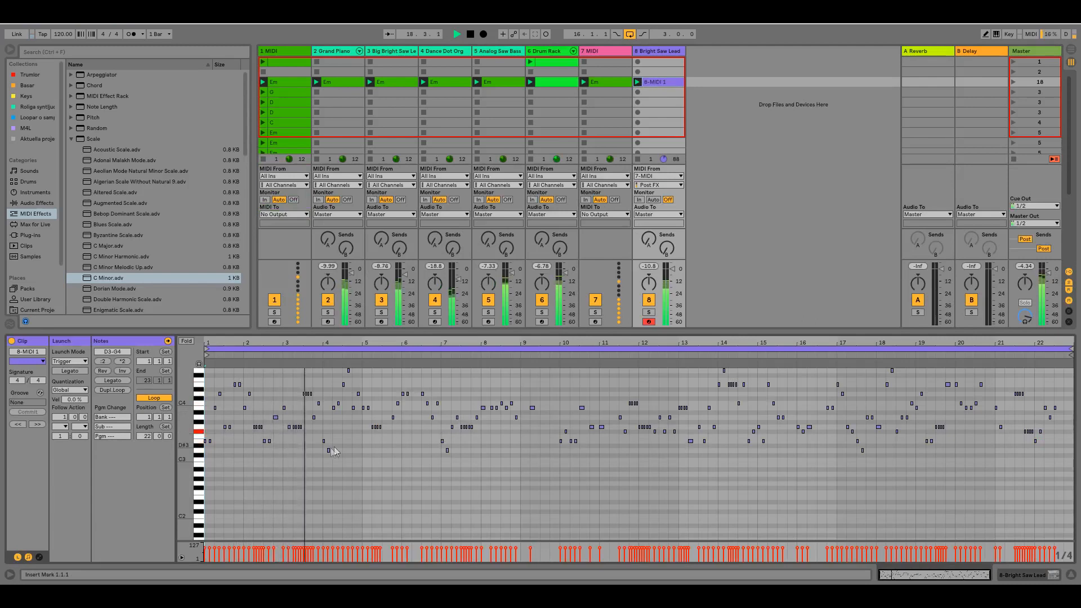
# - Stop playback and loop the first three bars of the recorded clip
pyautogui.press('space')
pyautogui.moveTo(323, 457); pyautogui.dragTo(199, 374)
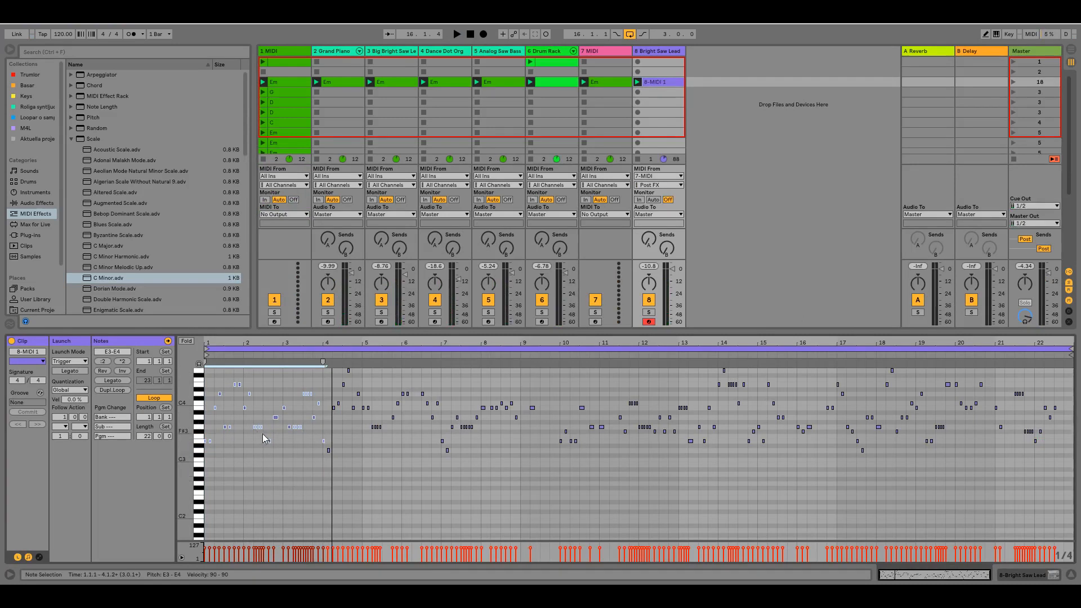
pyautogui.hotkey('ctrl', 'l')
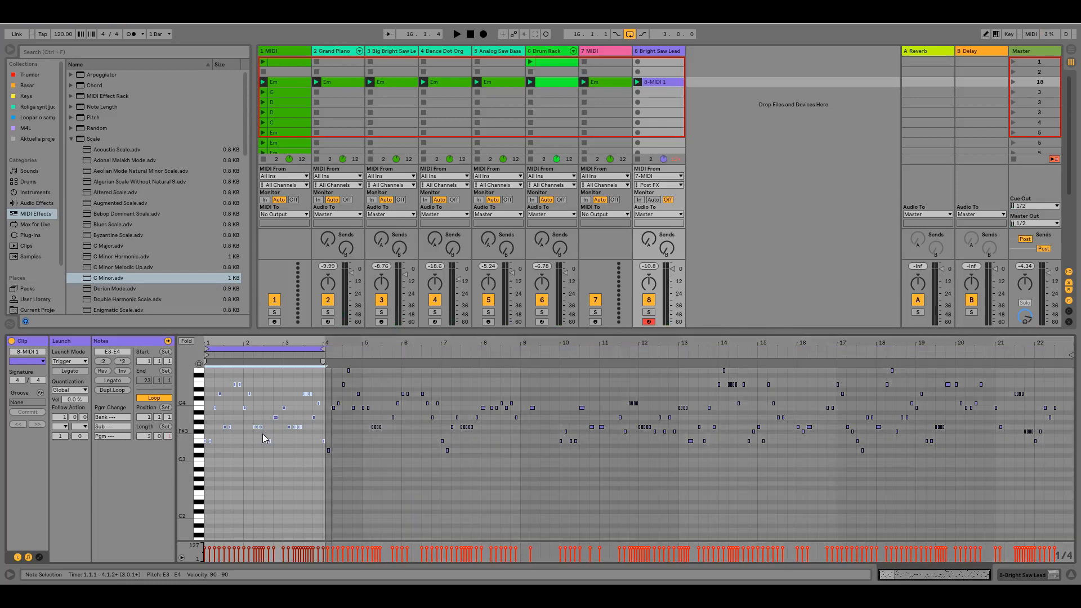
pyautogui.click(320, 350)
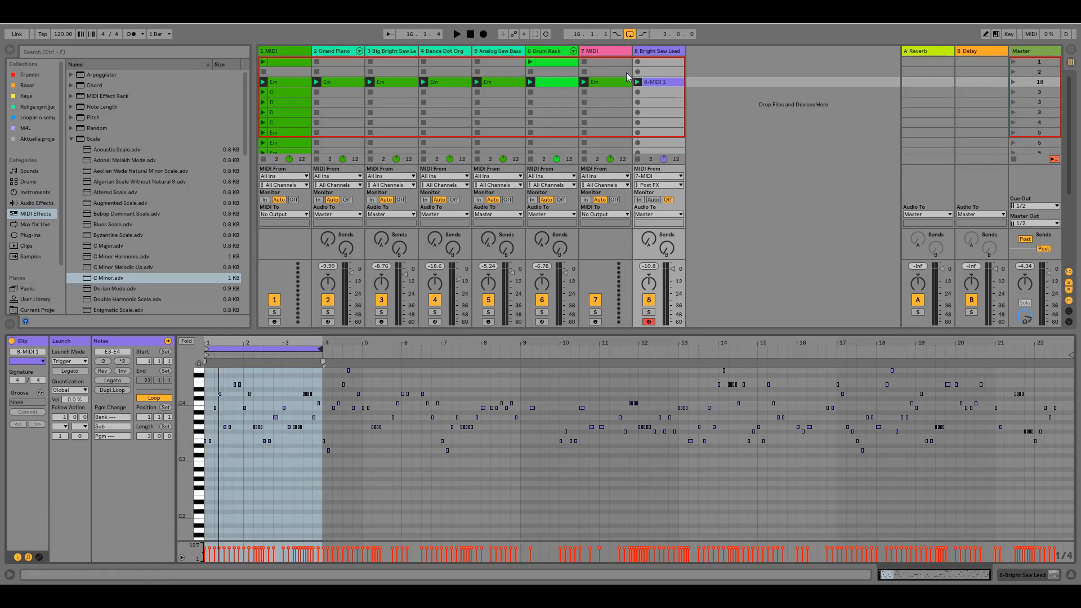
# - Copy the looped clip to the slot two rows below on the same track and launch the original clip
pyautogui.moveTo(666, 82); pyautogui.dragTo(674, 108)
pyautogui.click(653, 81)
pyautogui.click(637, 83)
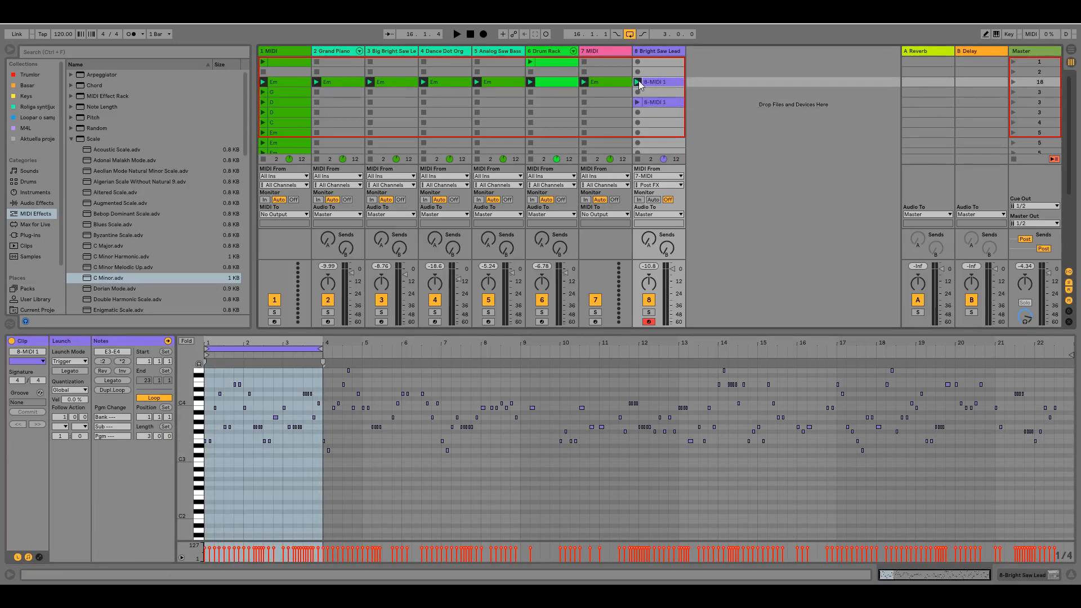
# - Audition the original clip's three-bar loop from 3.4.1, move it to 6.2.1, and copy the clip into the slot beneath the first copy
pyautogui.click(254, 350)
pyautogui.moveTo(254, 350); pyautogui.dragTo(356, 349)
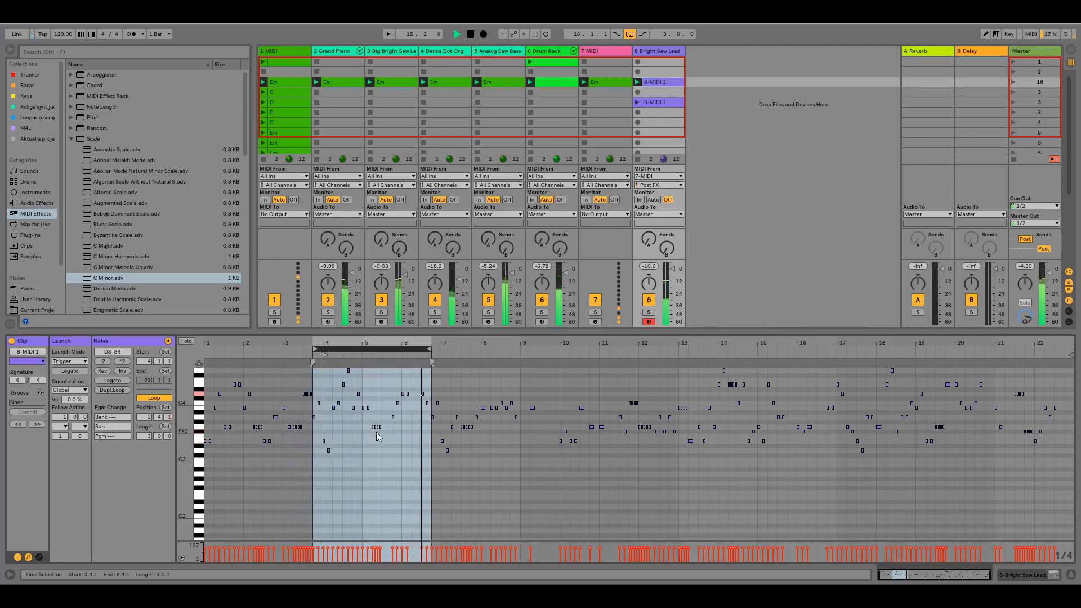
pyautogui.moveTo(375, 349); pyautogui.dragTo(473, 350)
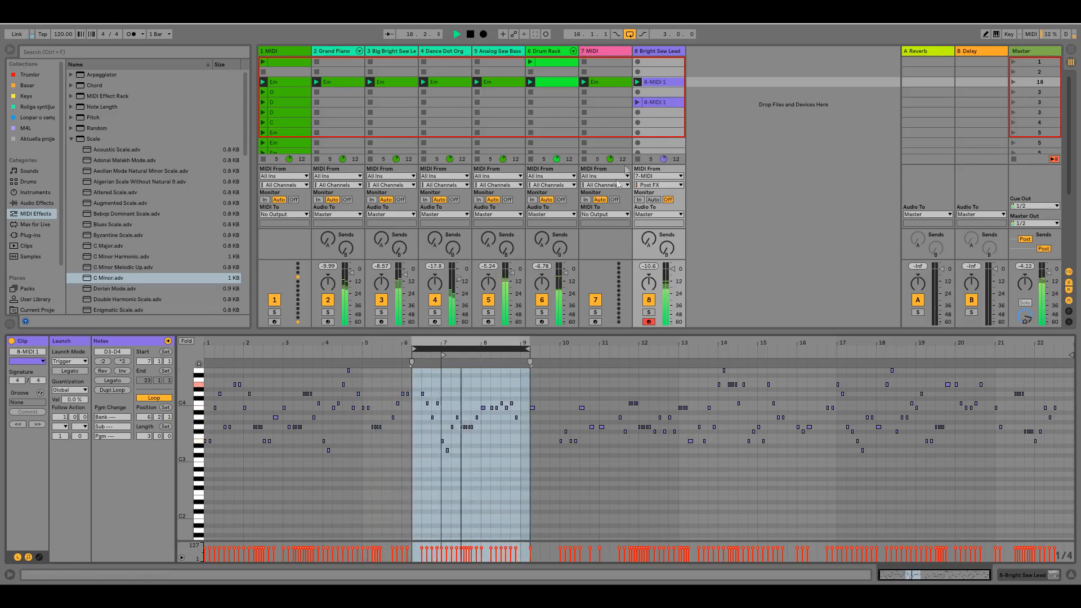
pyautogui.moveTo(673, 80); pyautogui.dragTo(675, 113)
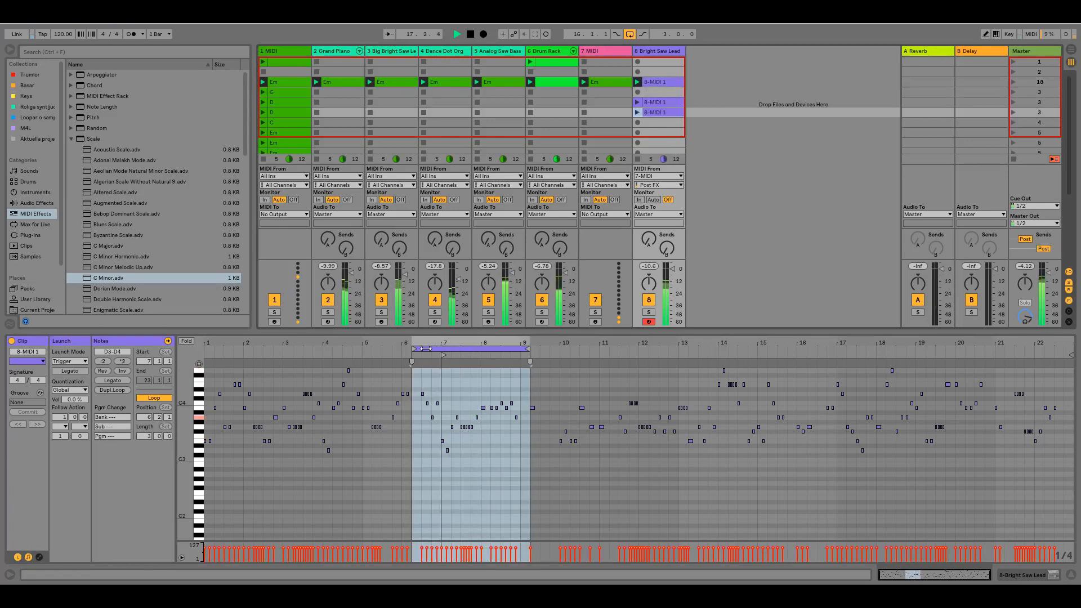
# - Move the original clip's three-bar loop to start at 12.2.3, copy the clip into the track's C row, and stop playback
pyautogui.click(458, 350)
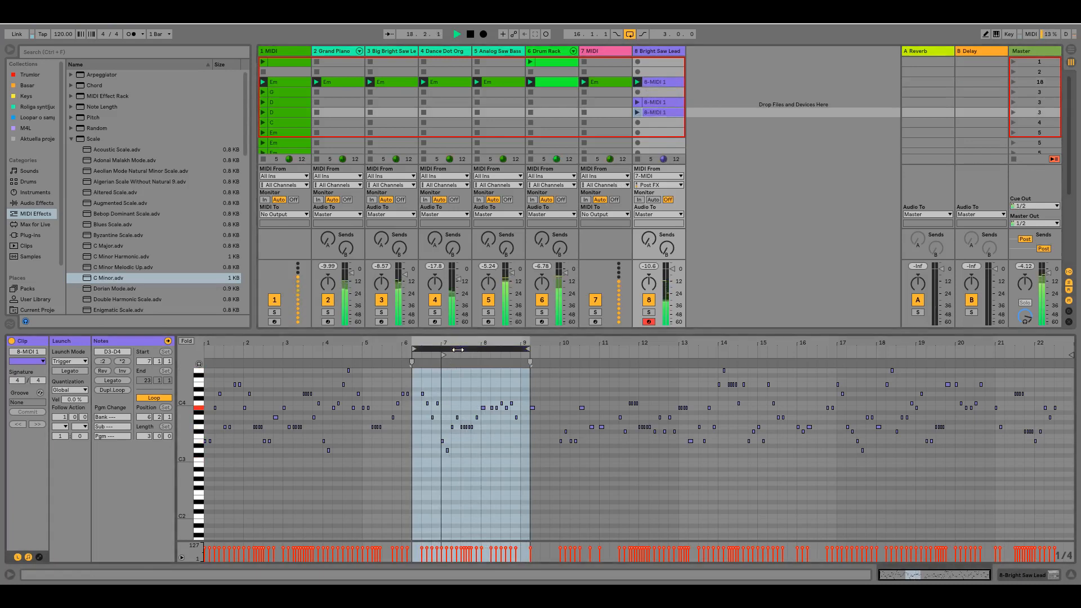
pyautogui.click(664, 86)
pyautogui.moveTo(484, 349); pyautogui.dragTo(717, 353)
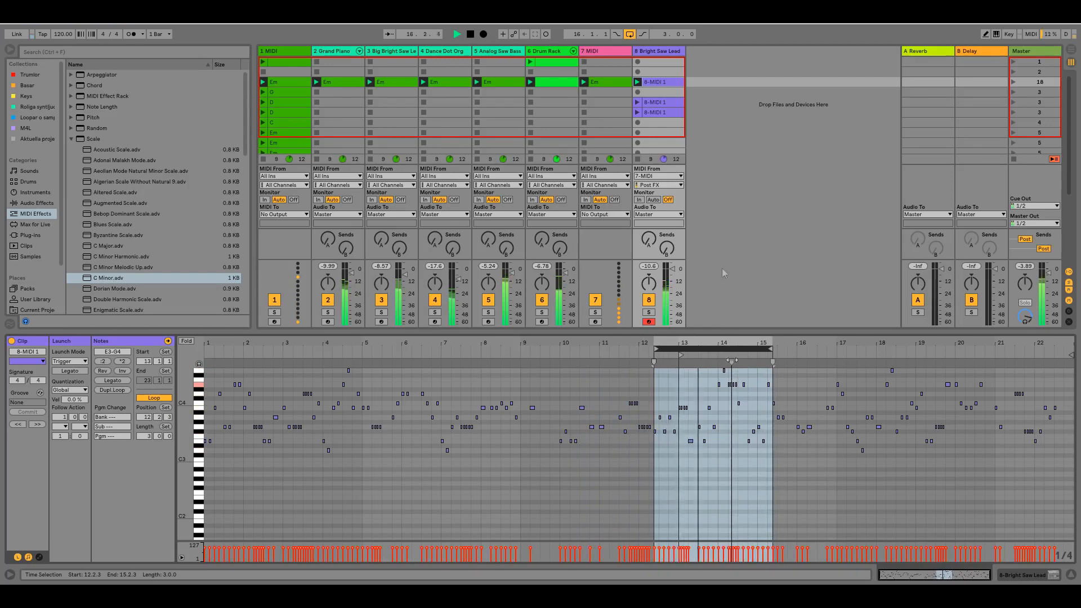
pyautogui.moveTo(673, 128); pyautogui.dragTo(671, 125)
pyautogui.press('space')
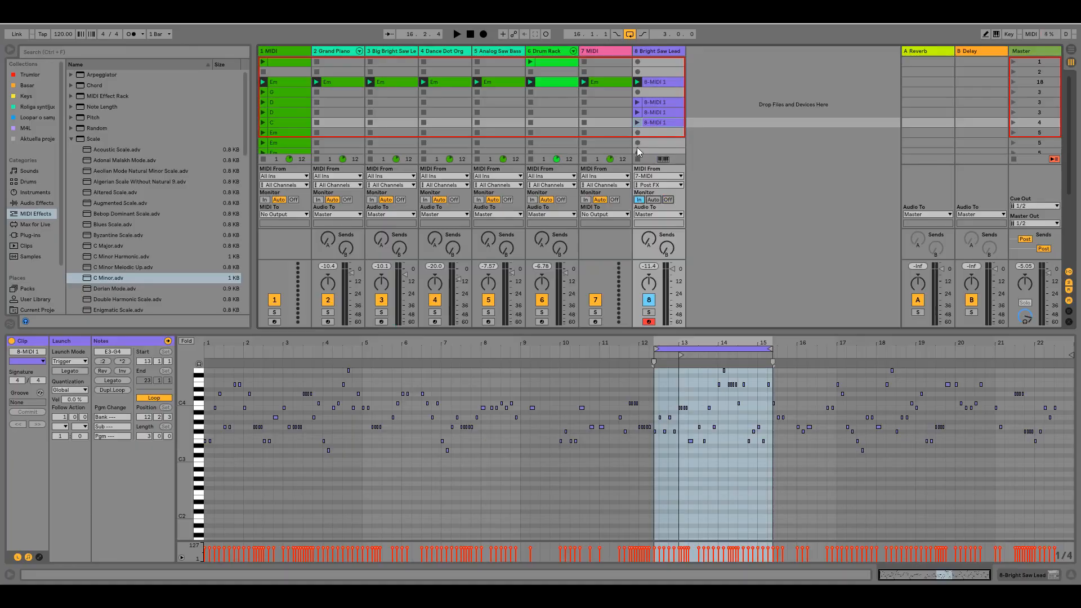
# - Start recording a new clip on track 8 in the empty slot two rows below the last copy
pyautogui.click(637, 143)
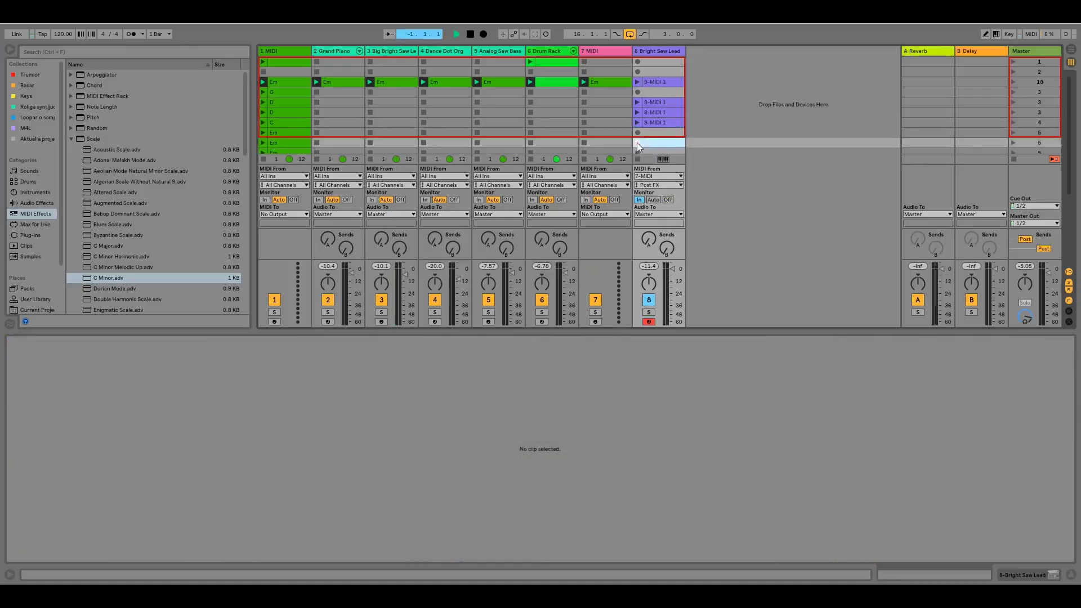